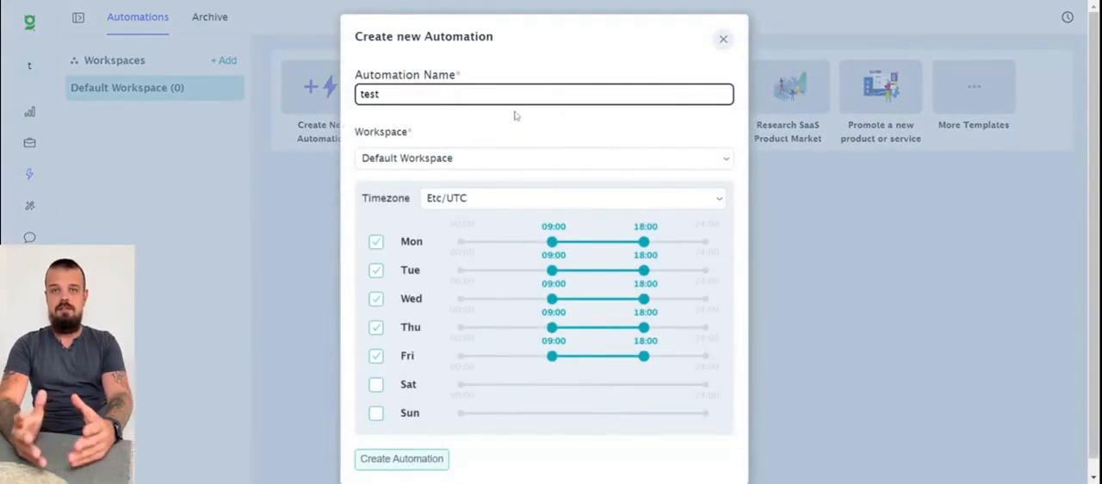
# - Create the "test" automation in the Default Workspace with the US/Samoa timezone and open it in the builder
pyautogui.click(551, 200)
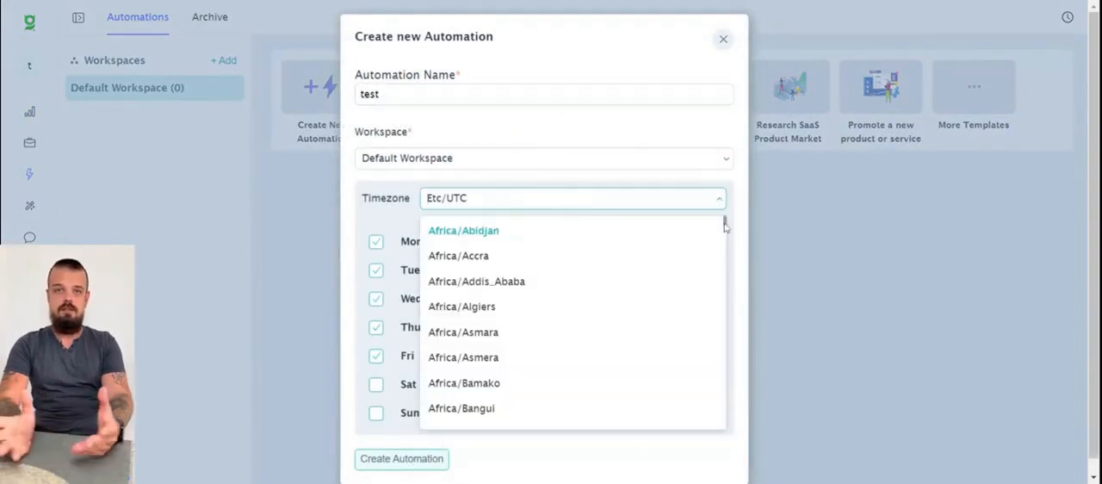
pyautogui.moveTo(725, 225); pyautogui.dragTo(701, 403)
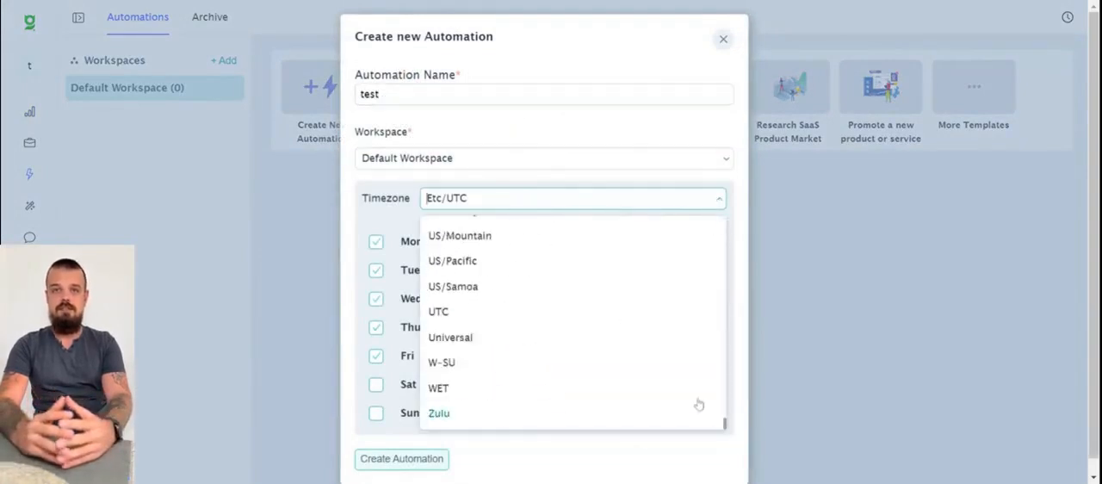
pyautogui.click(620, 291)
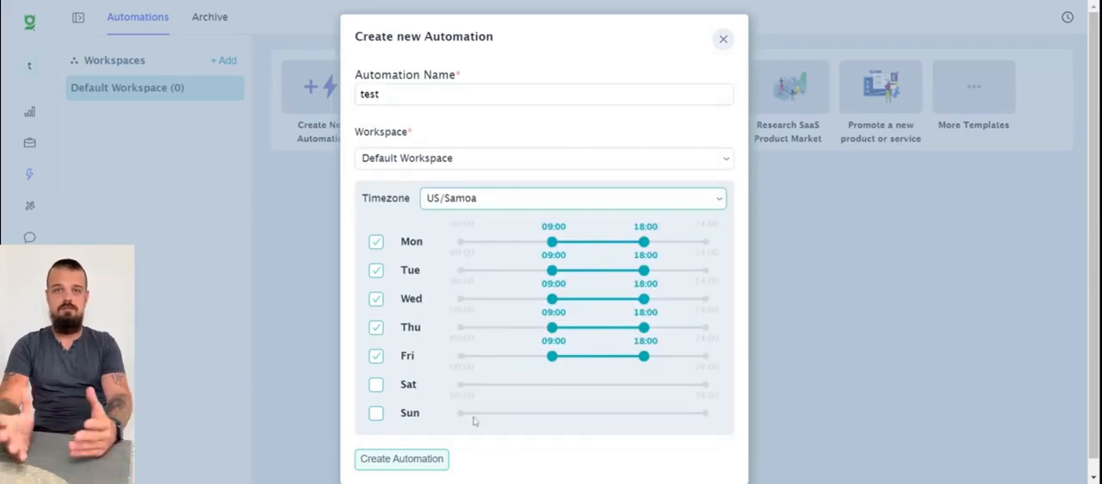
pyautogui.click(415, 459)
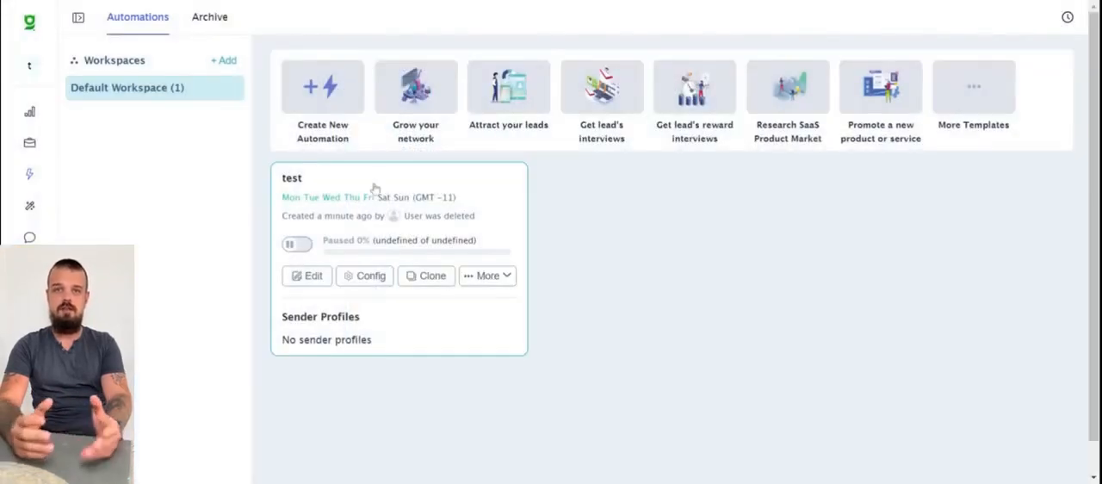
pyautogui.click(384, 184)
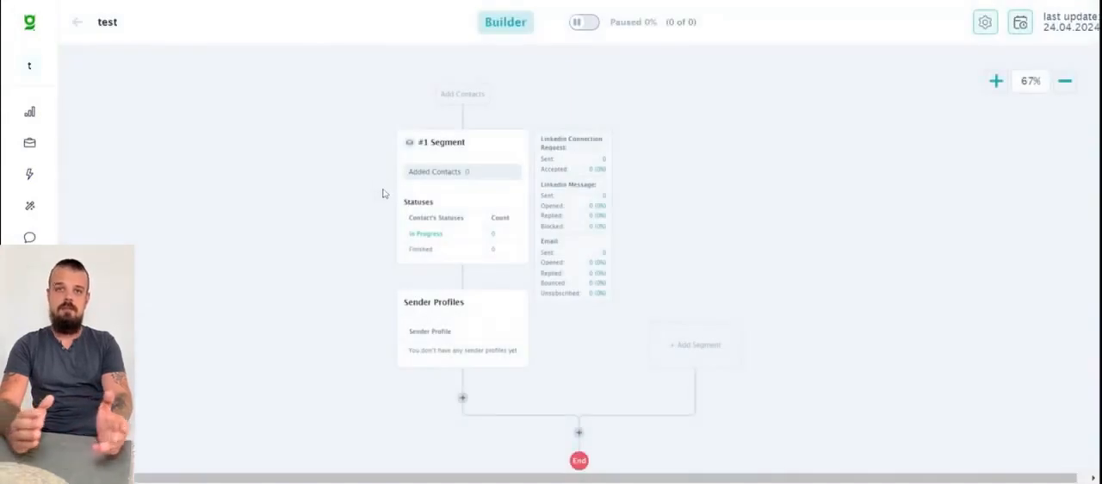
pyautogui.moveTo(357, 244); pyautogui.dragTo(319, 233)
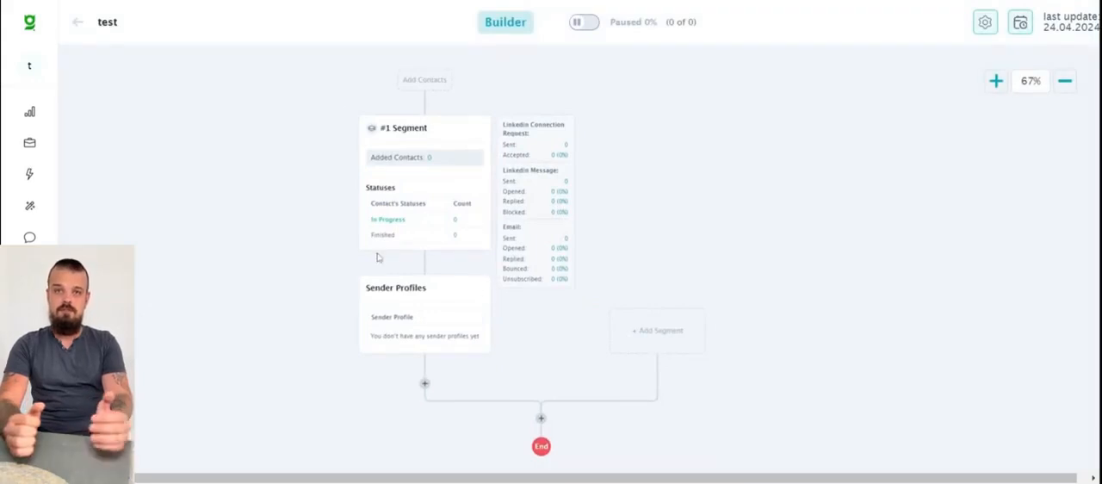
# - Add a second segment with unlimited contacts and no auto filter, and delete it again
pyautogui.click(673, 339)
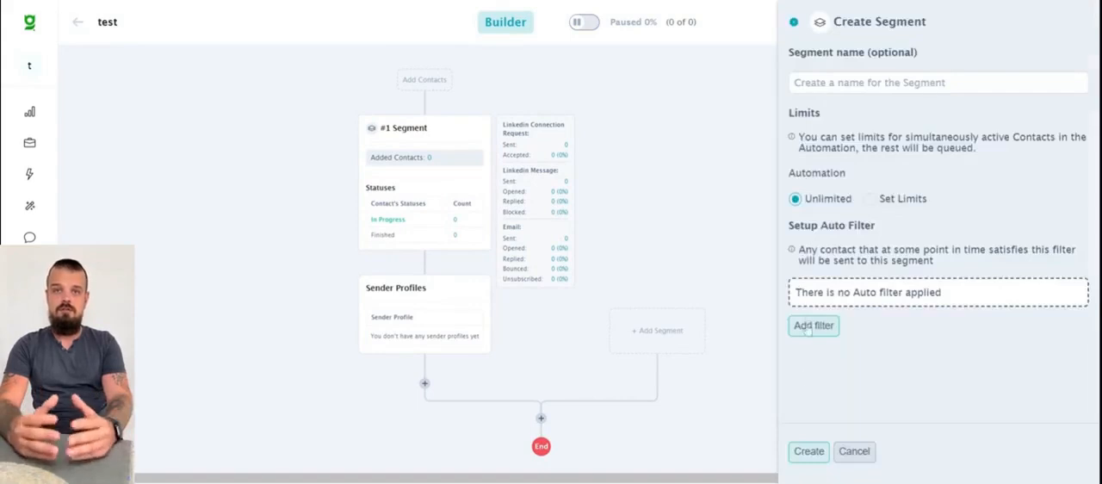
pyautogui.click(808, 450)
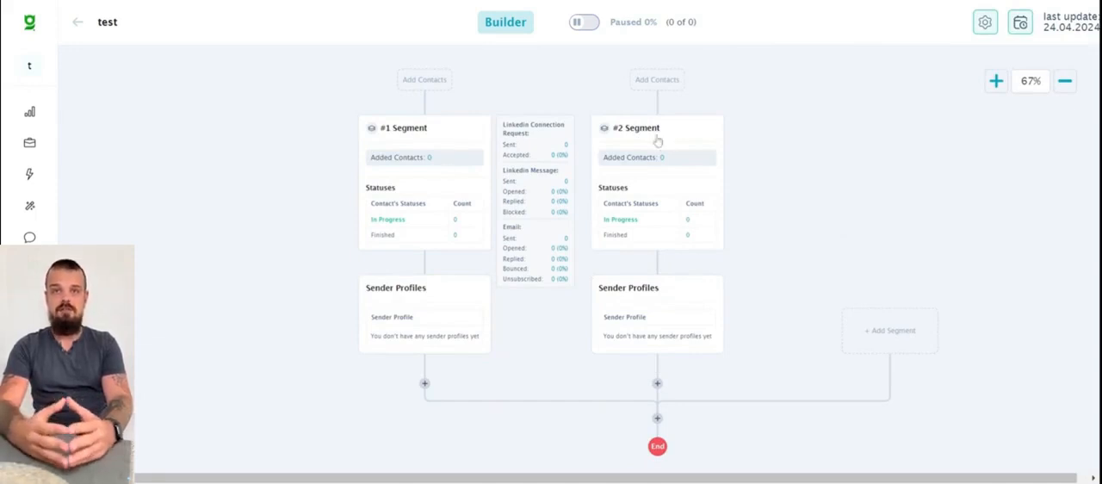
pyautogui.click(687, 140)
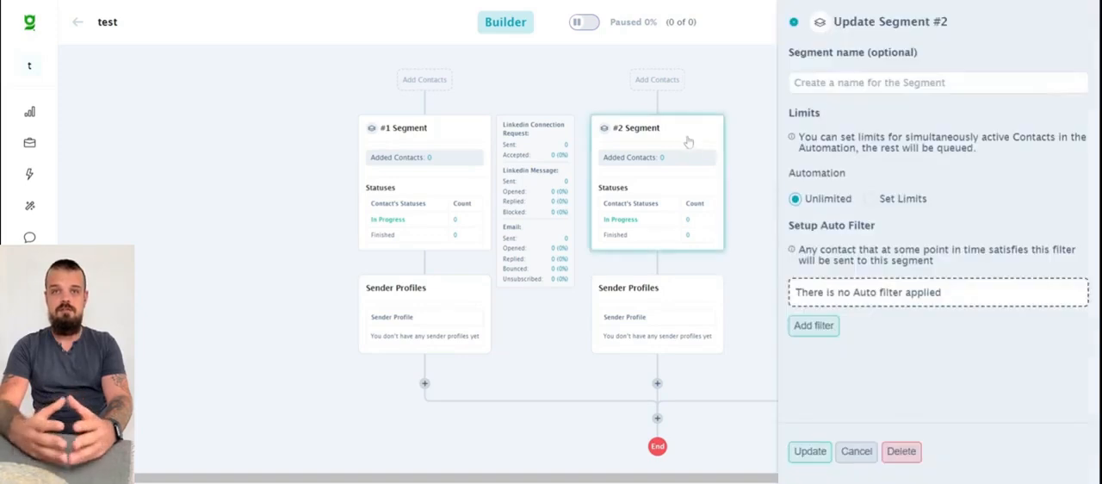
pyautogui.click(901, 451)
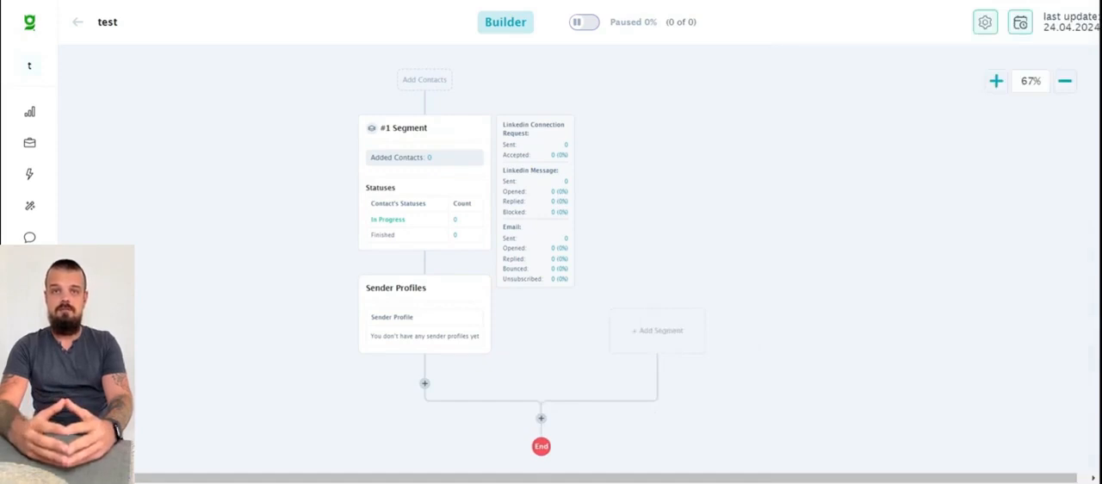
# - Set limits on segment #1 of 100 contacts and 3 coworkers from the same company
pyautogui.scroll(-1, 711, 201)
pyautogui.scroll(1, 718, 196)
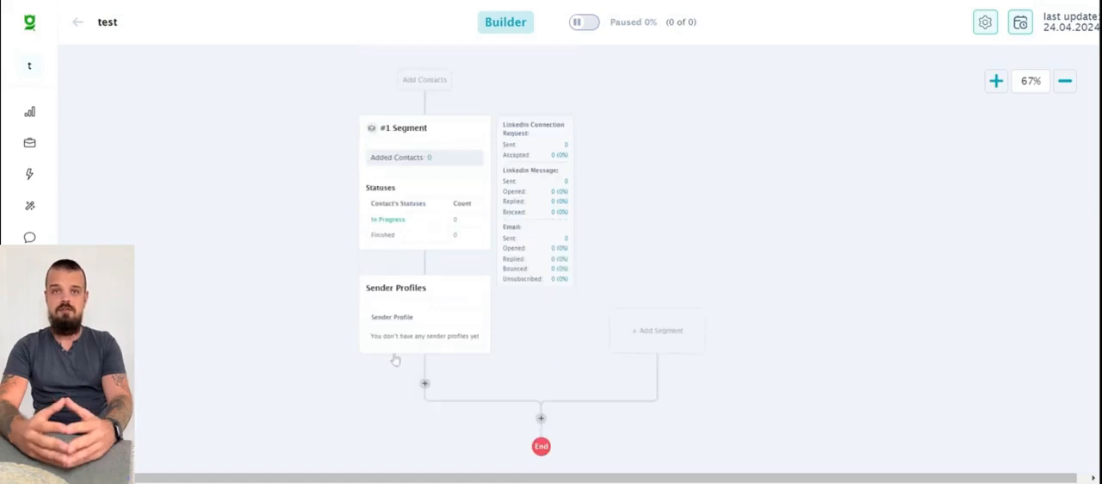
pyautogui.click(424, 186)
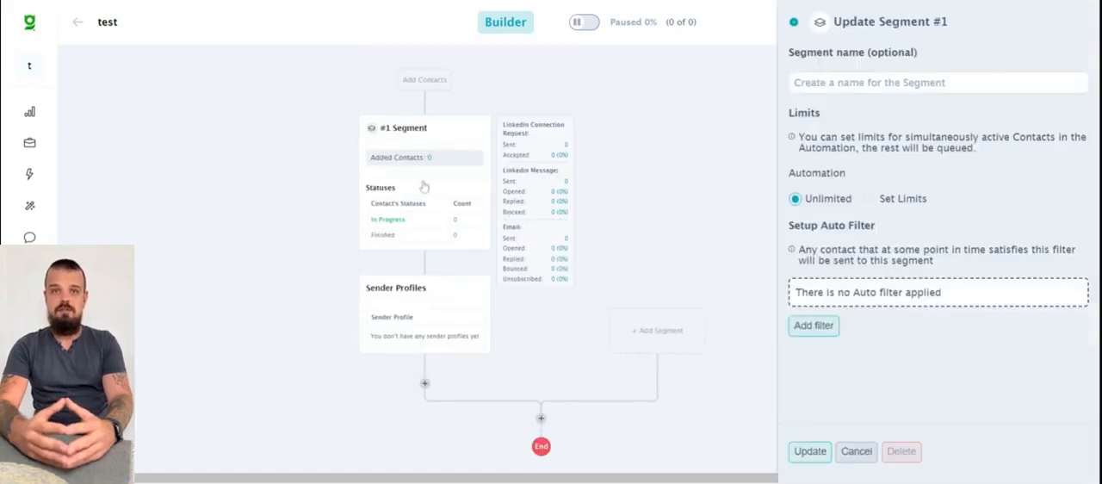
pyautogui.click(871, 200)
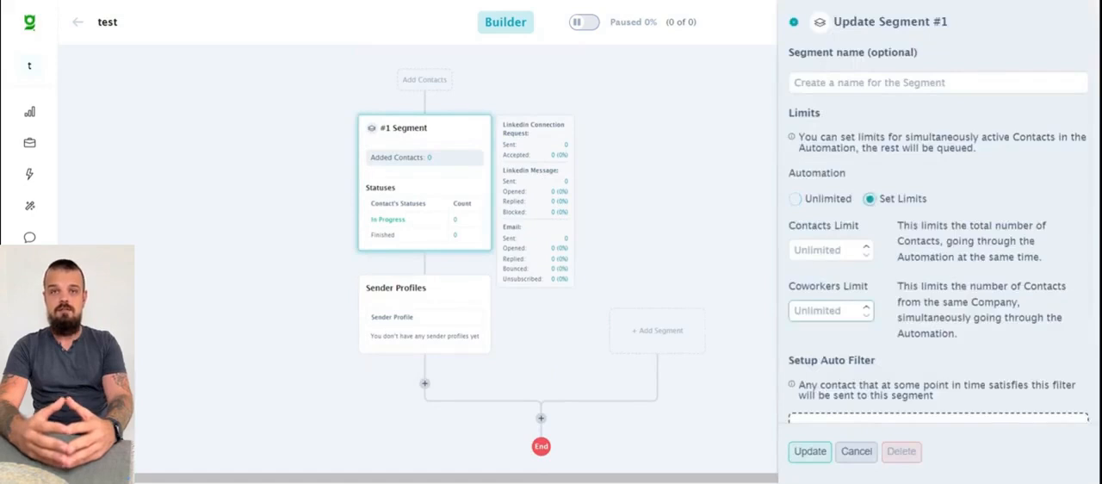
pyautogui.write('3')
pyautogui.click(816, 251)
pyautogui.write('100')
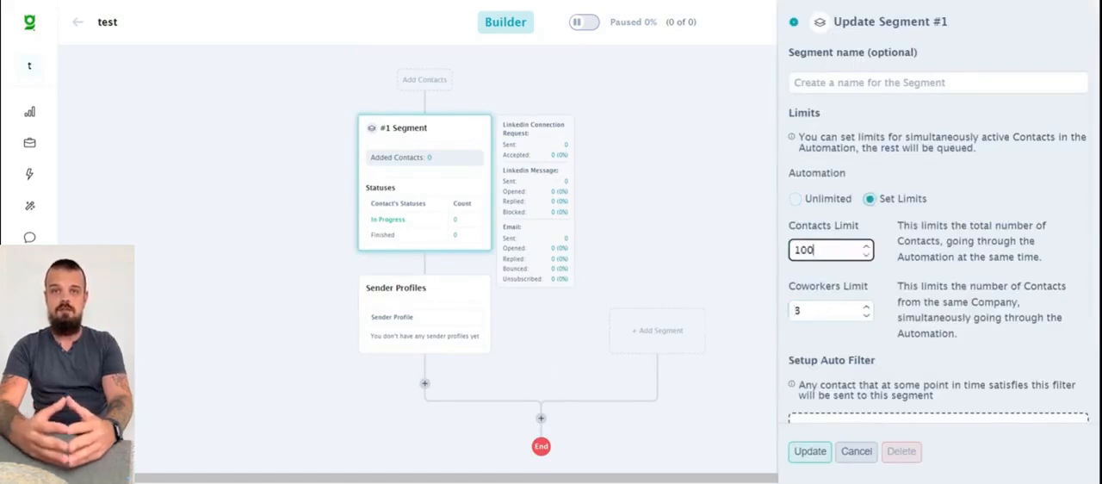
pyautogui.scroll(-1, 938, 258)
pyautogui.click(810, 450)
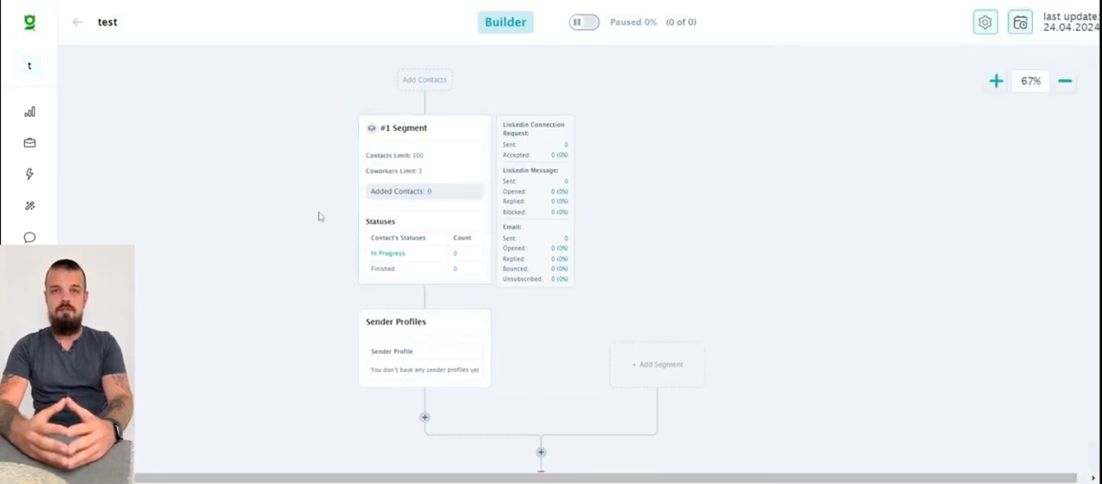
# - Assign the "test test" sender profile to the Sender Profiles node under segment #1
pyautogui.scroll(-1, 319, 216)
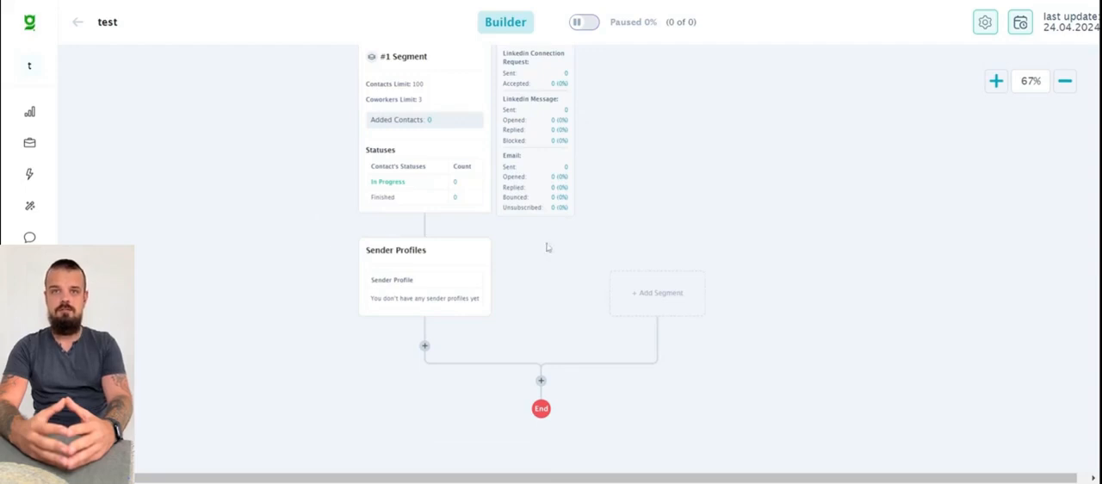
pyautogui.click(419, 269)
pyautogui.click(848, 175)
pyautogui.click(849, 213)
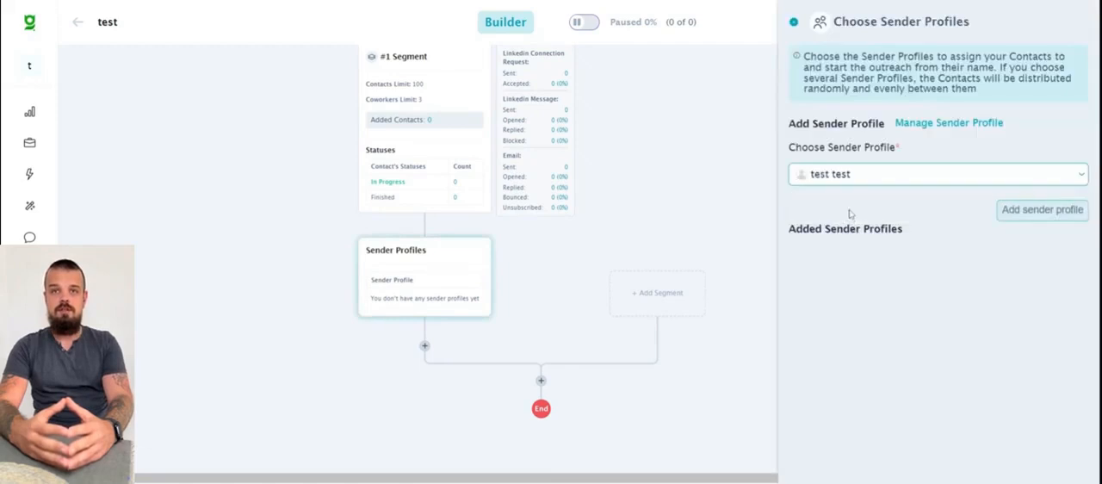
pyautogui.click(1042, 211)
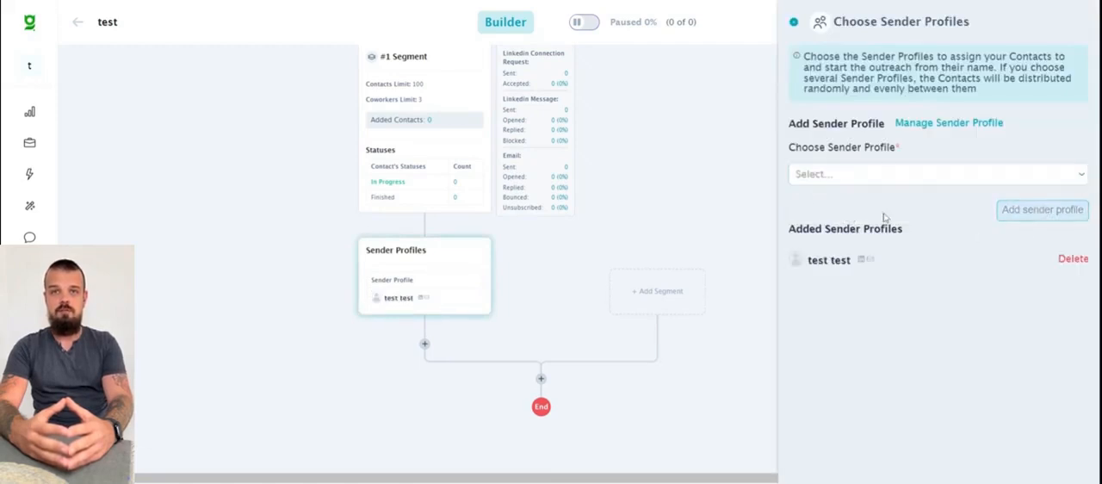
pyautogui.click(793, 23)
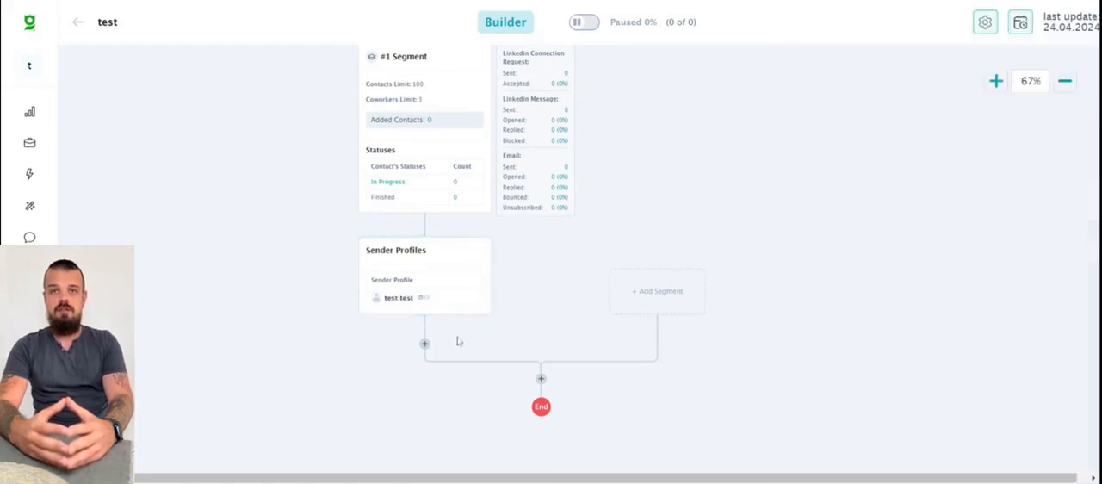
# - Add an automatic Send Connection Request node below the sender profiles with the connect message "Hi!"
pyautogui.click(424, 343)
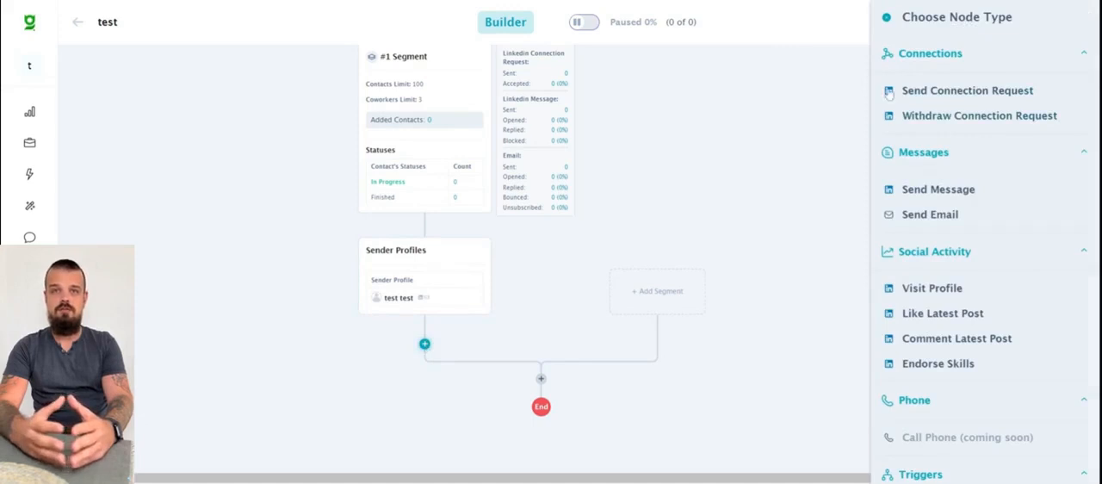
pyautogui.click(929, 95)
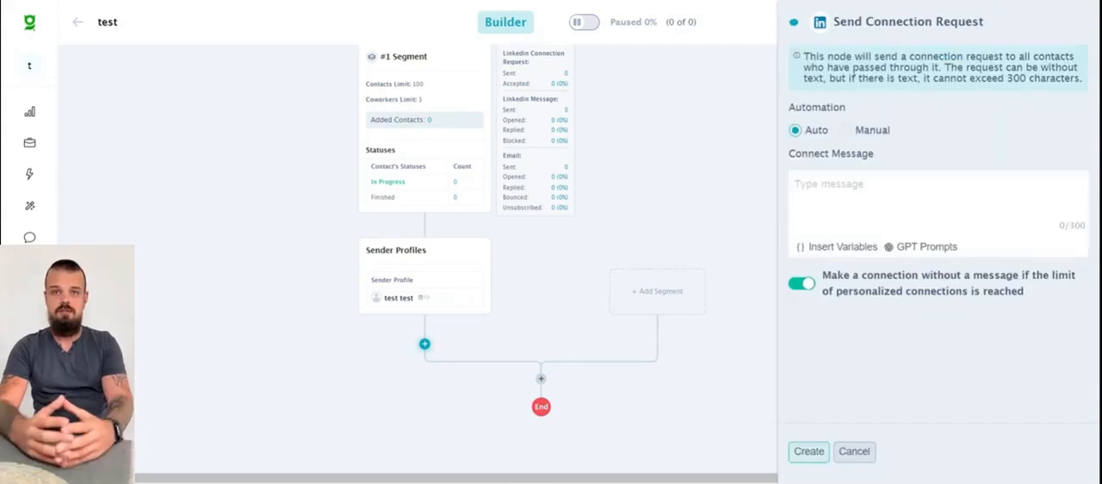
pyautogui.write('Hi!')
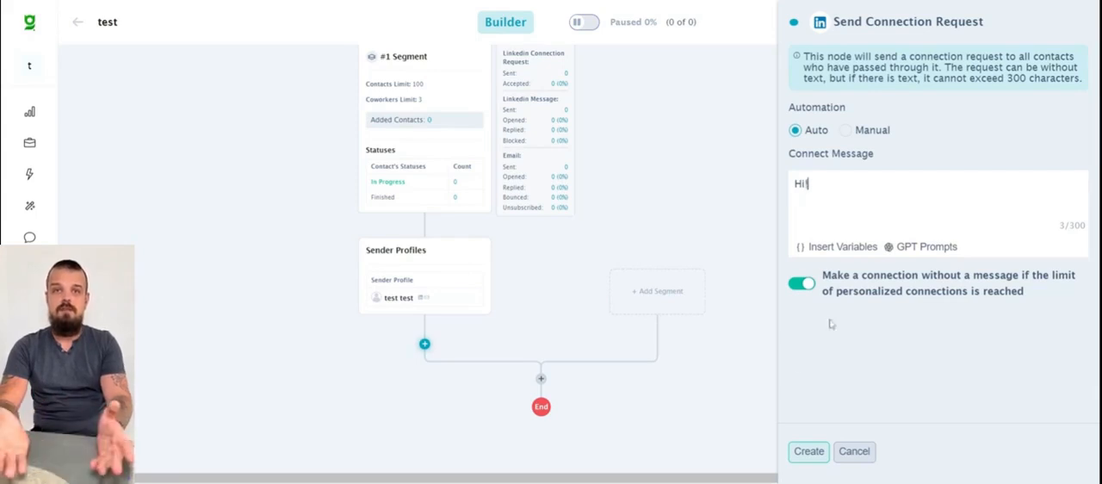
pyautogui.click(807, 451)
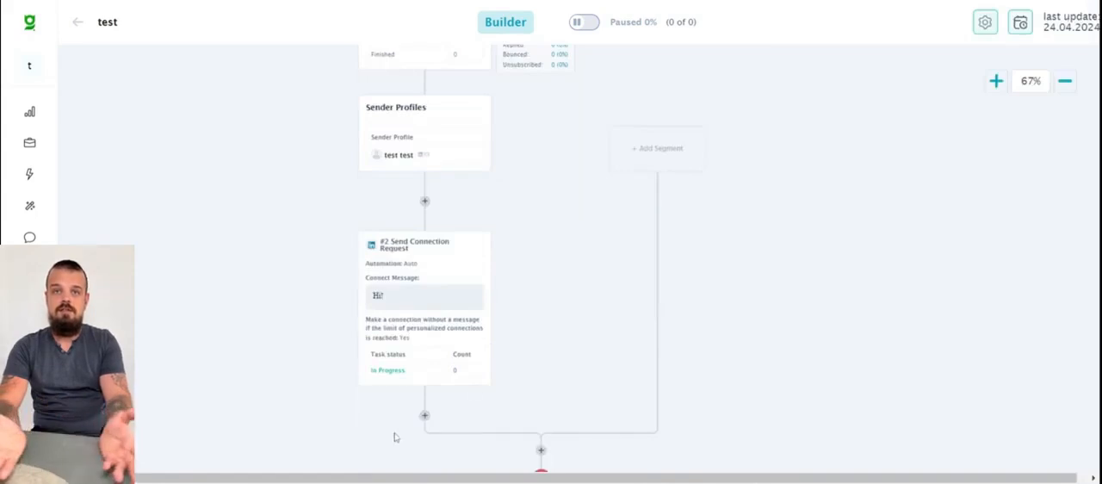
pyautogui.click(424, 415)
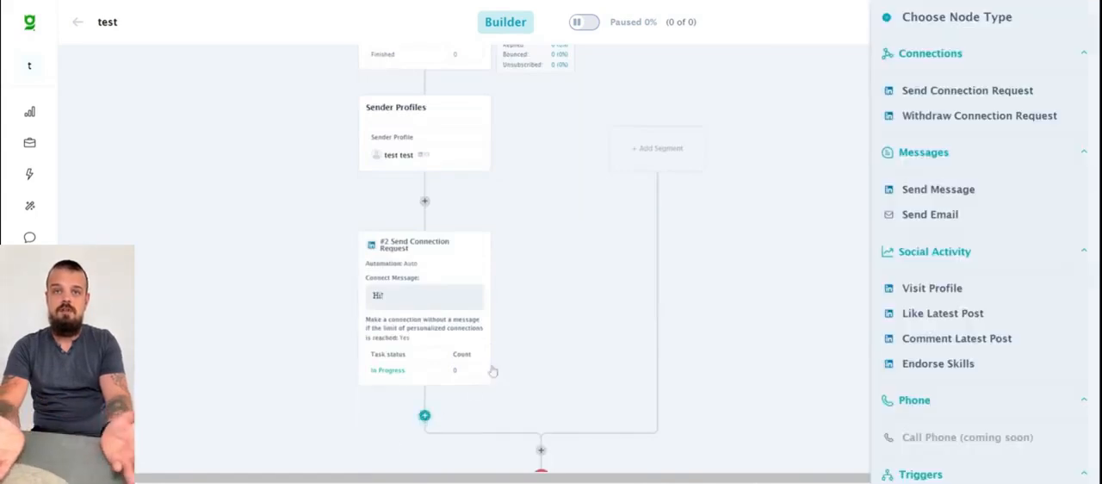
pyautogui.click(1024, 115)
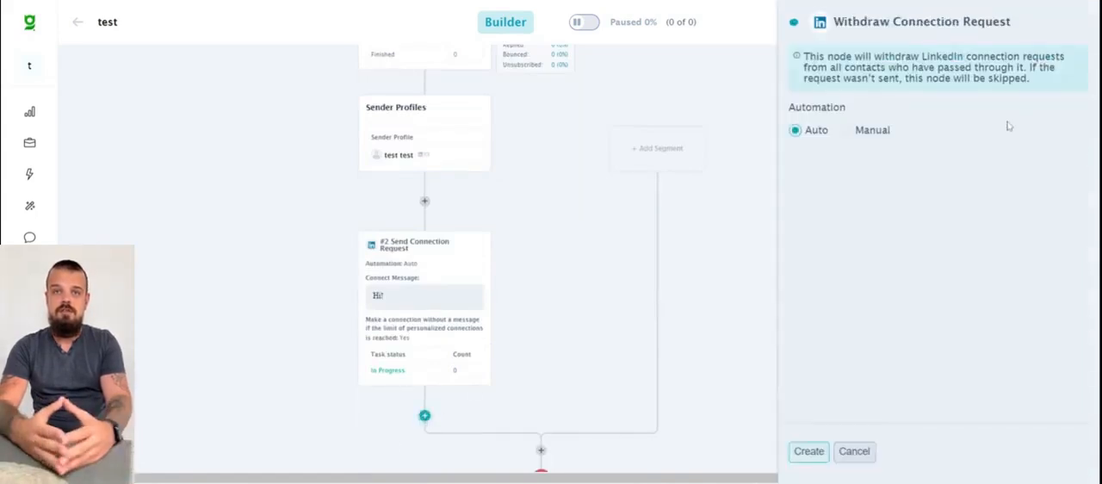
pyautogui.click(852, 451)
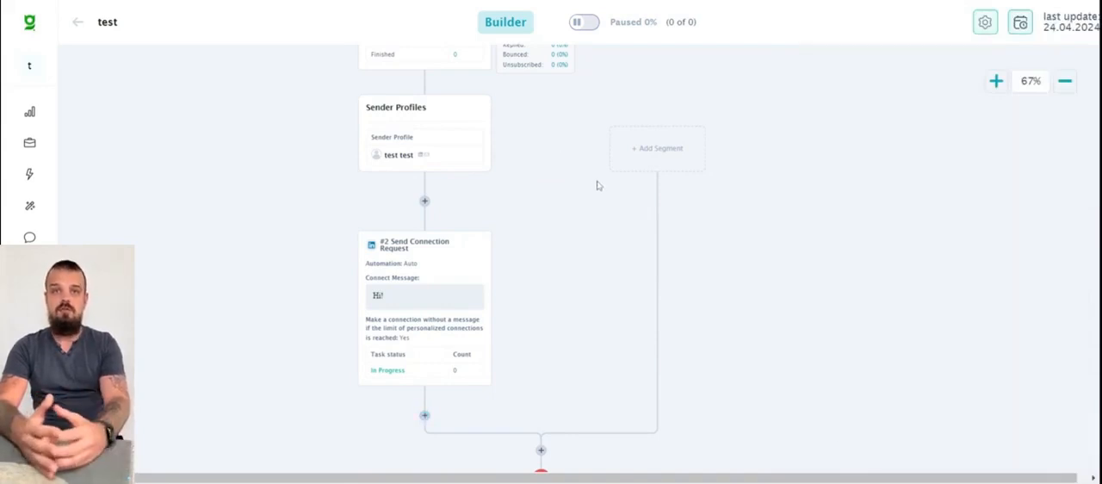
# - Start an automatic LinkedIn Send Message node below the connection request and enter "Hello" as its message
pyautogui.scroll(-1, 598, 182)
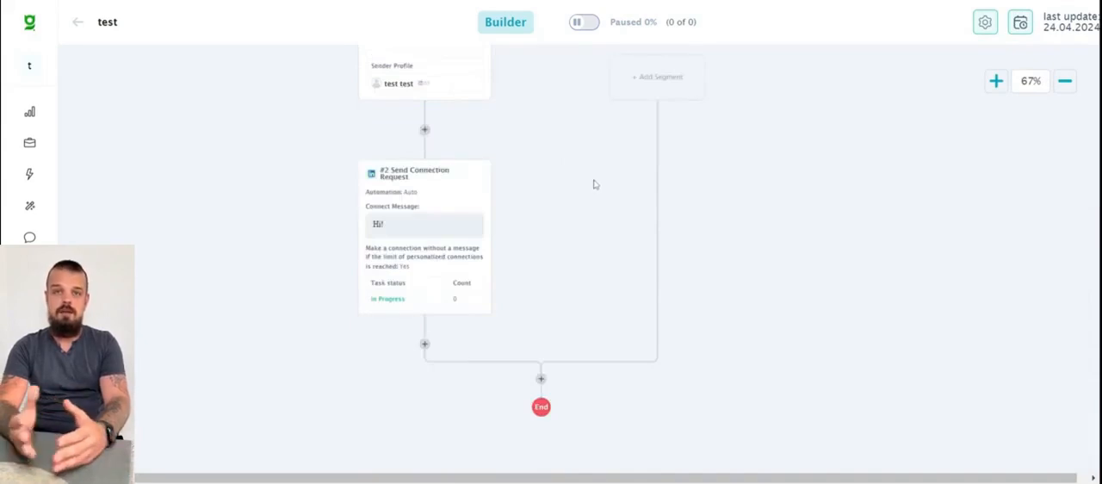
pyautogui.scroll(-1, 593, 185)
pyautogui.click(424, 272)
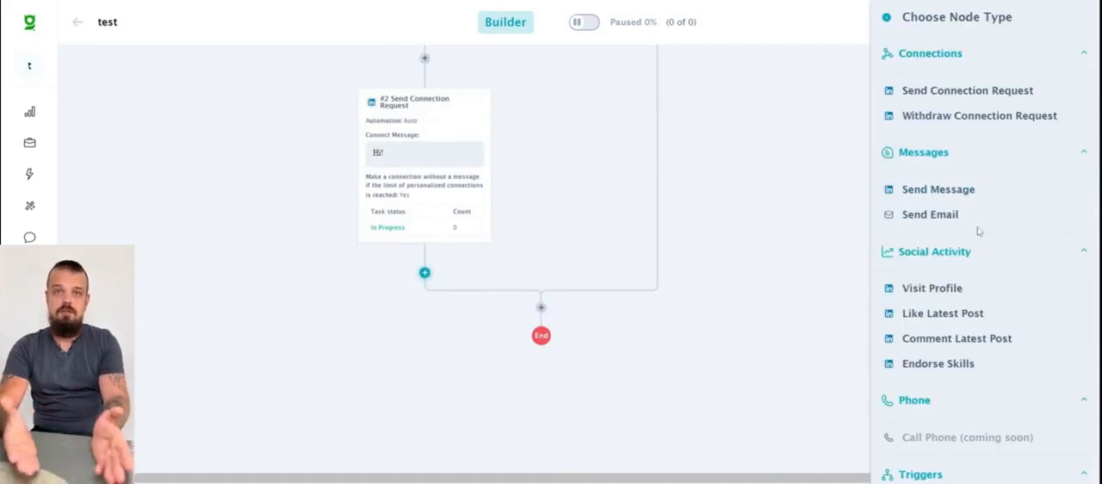
pyautogui.click(946, 190)
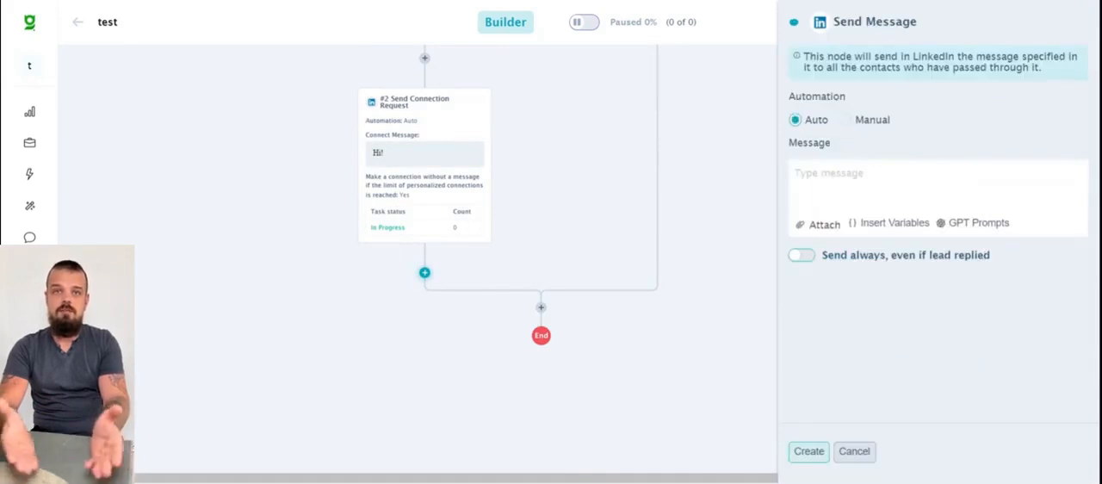
pyautogui.write('Hello')
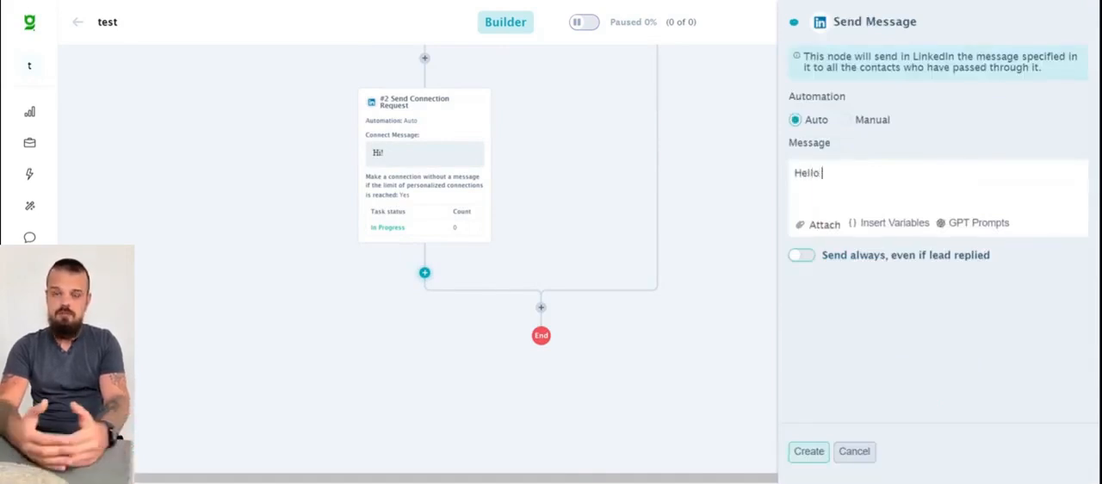
pyautogui.click(826, 222)
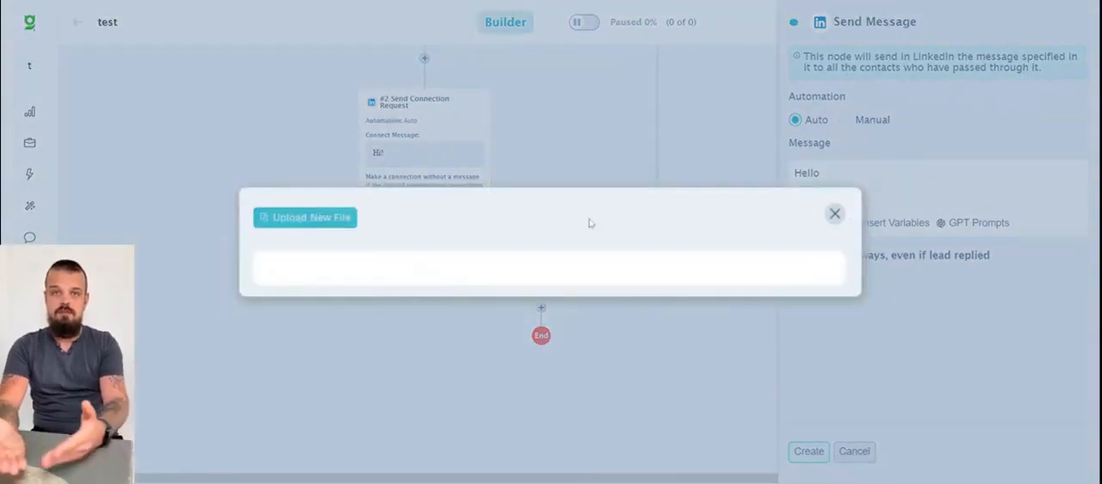
pyautogui.click(833, 212)
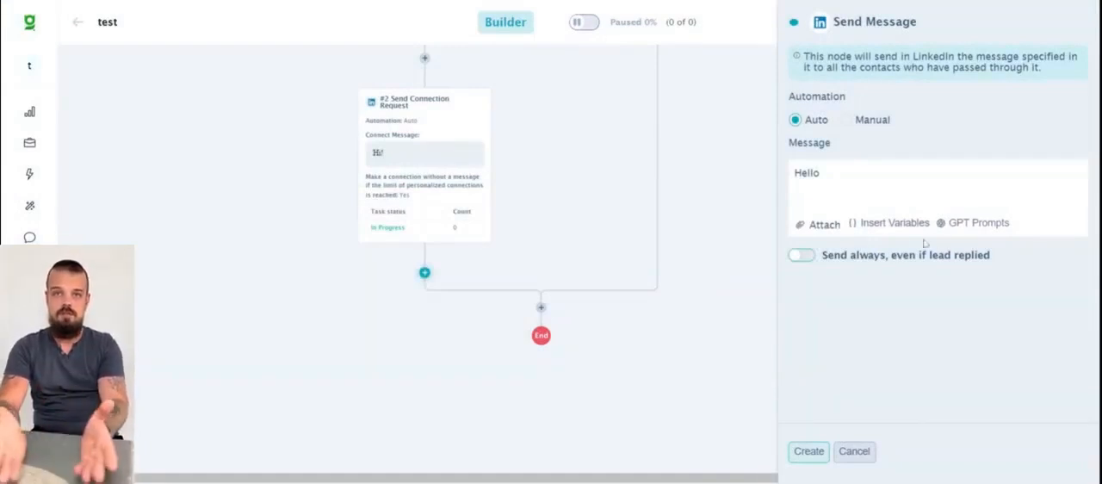
# - Examine the contact, company, sender profile, date, condition and function variables that can be inserted into the LinkedIn message
pyautogui.click(865, 219)
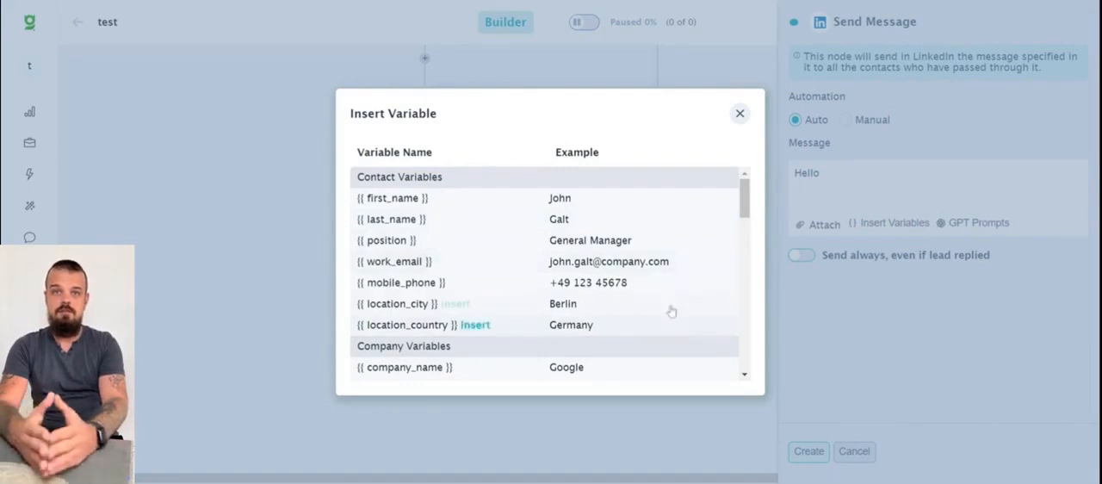
pyautogui.scroll(-4, 674, 270)
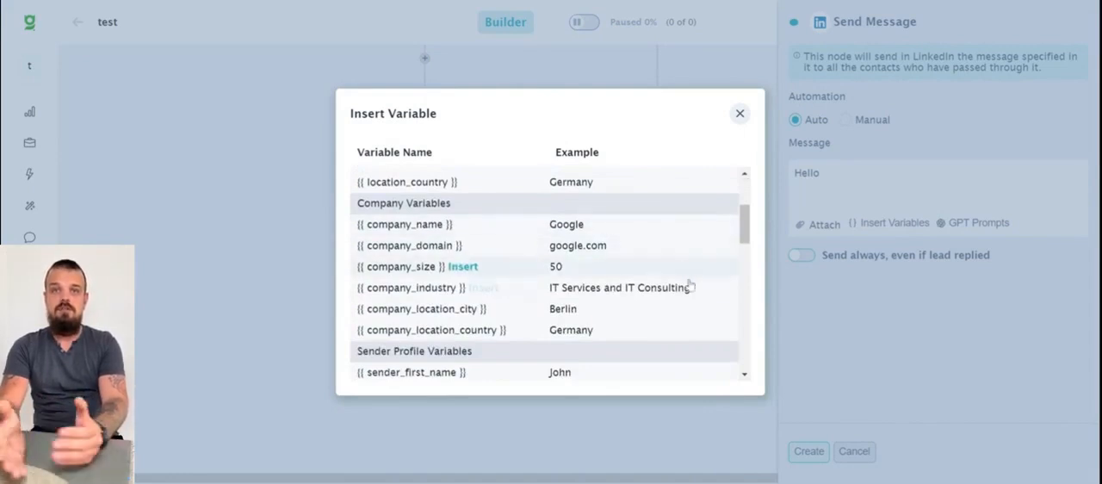
pyautogui.scroll(-2, 695, 331)
pyautogui.scroll(-2, 695, 327)
pyautogui.scroll(1, 684, 249)
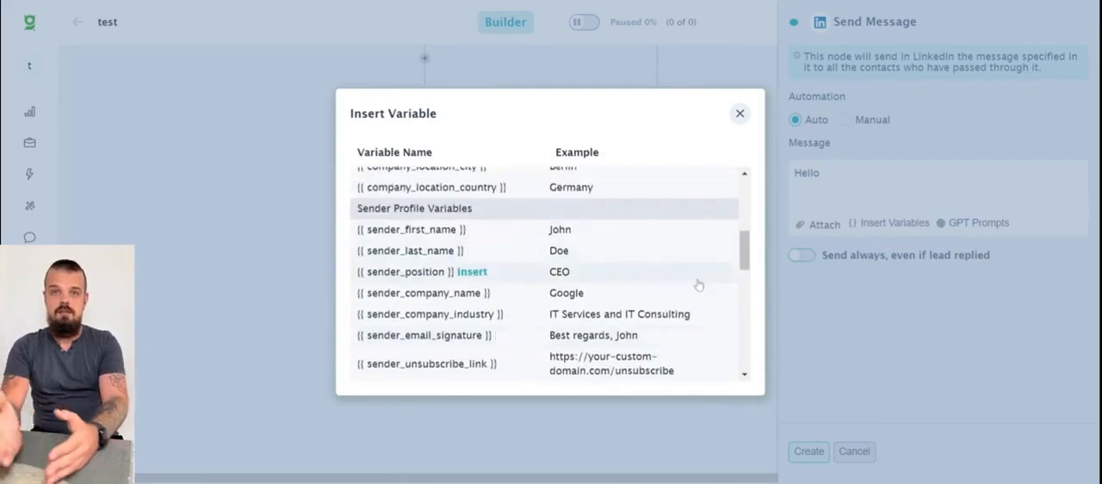
pyautogui.scroll(-5, 698, 285)
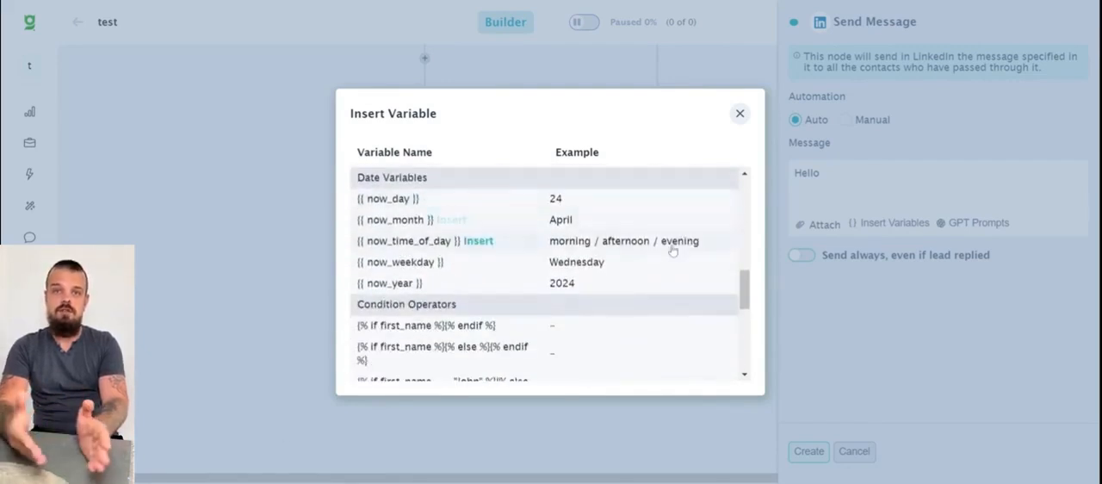
pyautogui.scroll(-2, 673, 251)
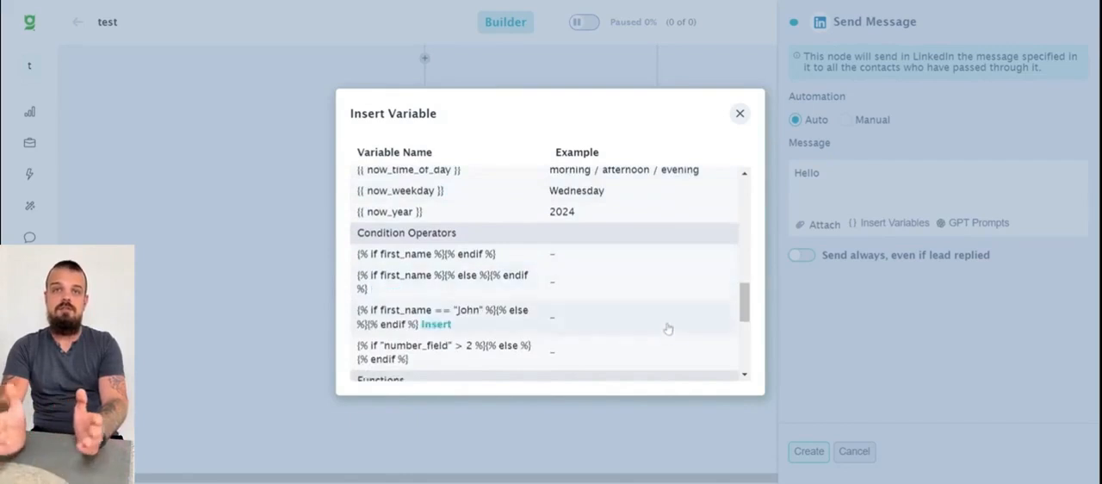
pyautogui.scroll(-4, 667, 328)
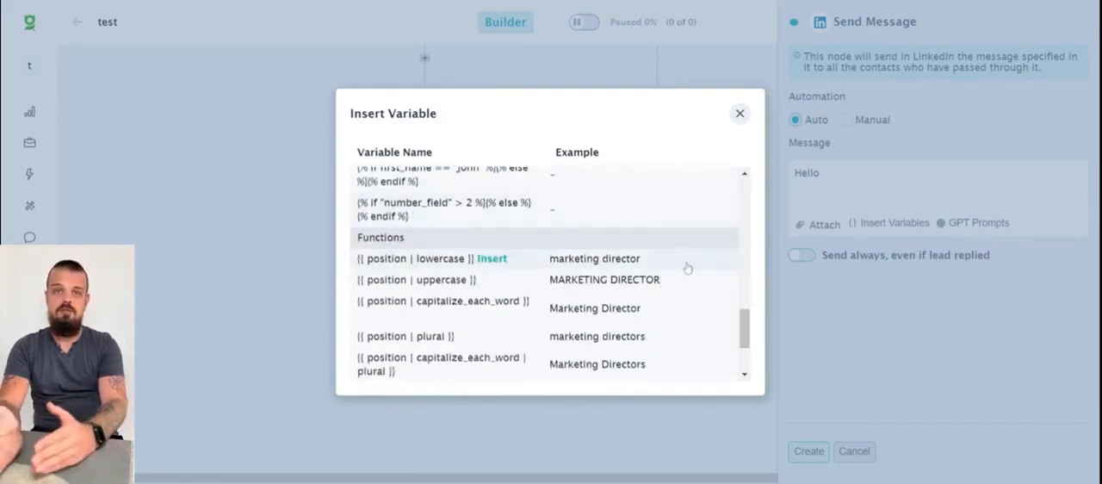
pyautogui.scroll(-3, 688, 309)
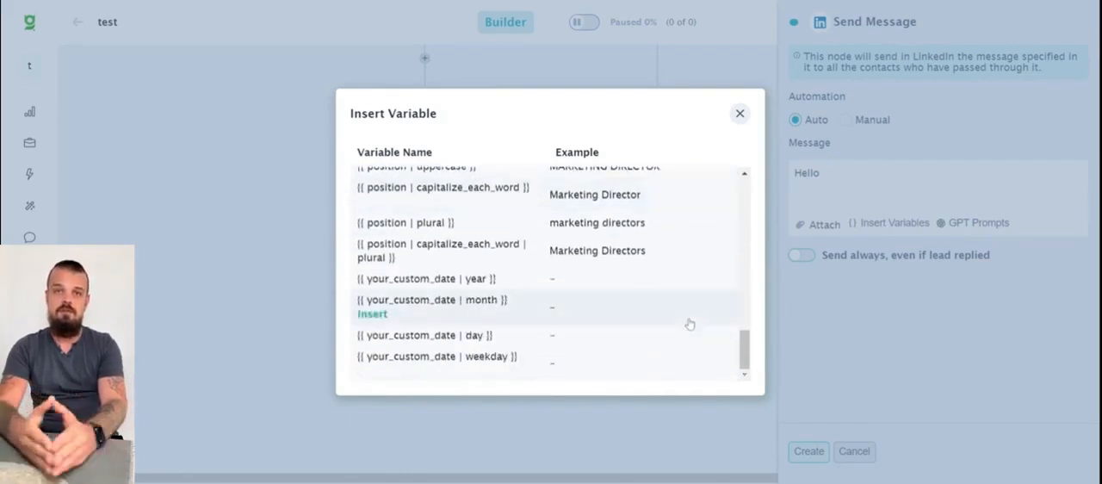
pyautogui.scroll(10, 698, 257)
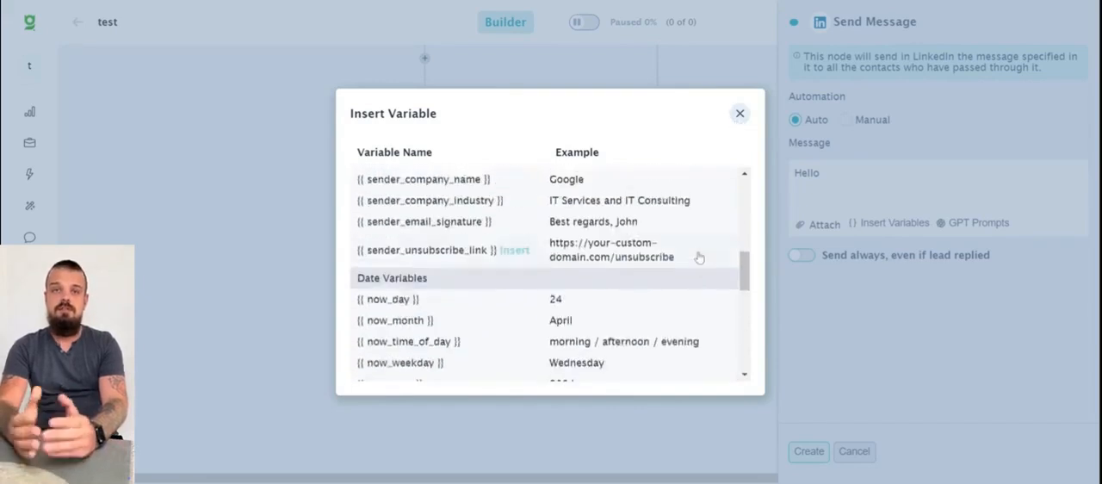
pyautogui.scroll(6, 698, 257)
# - Insert the first_name variable after "Hello" in the message and create the Send Message node
pyautogui.click(445, 195)
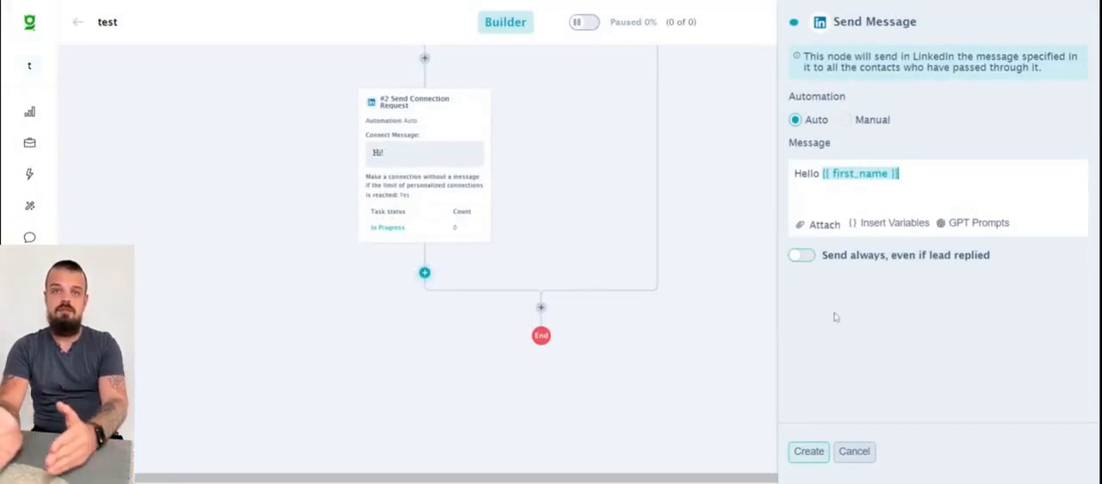
pyautogui.click(809, 457)
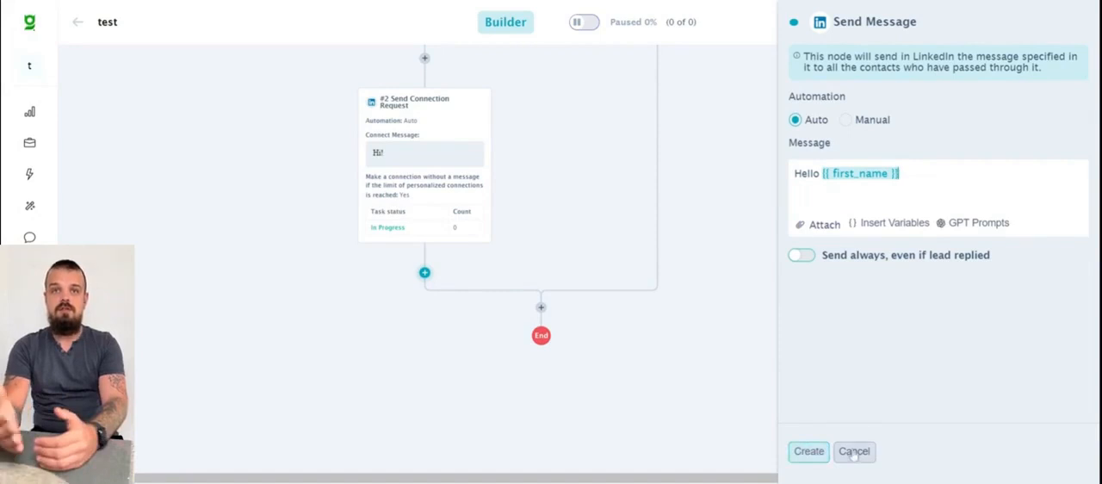
pyautogui.click(807, 453)
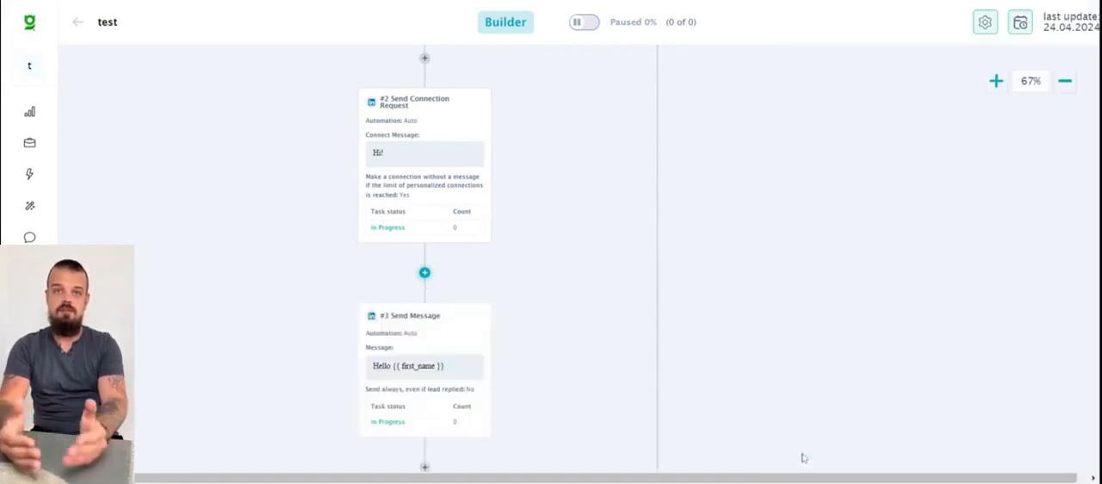
pyautogui.scroll(-2, 290, 242)
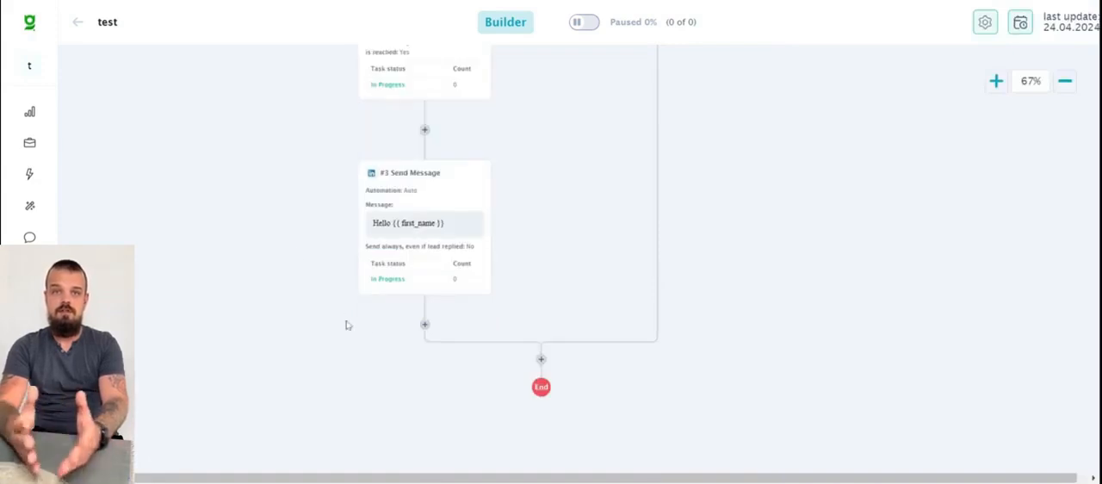
pyautogui.click(424, 326)
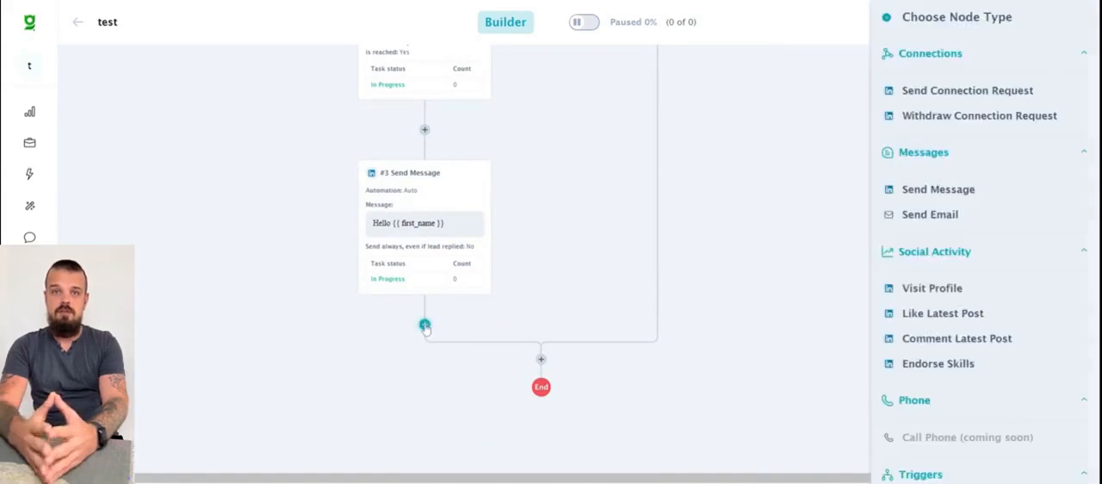
pyautogui.click(942, 214)
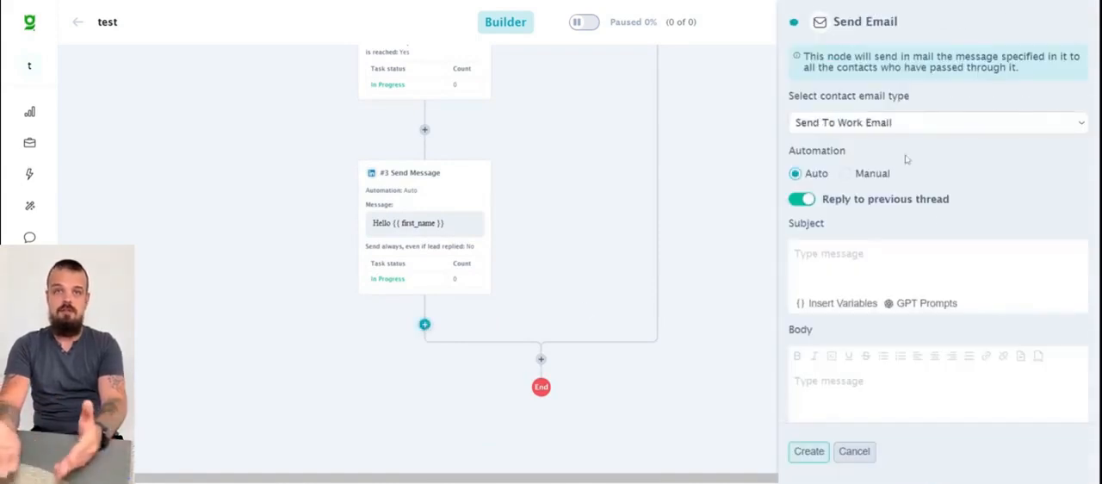
pyautogui.click(911, 126)
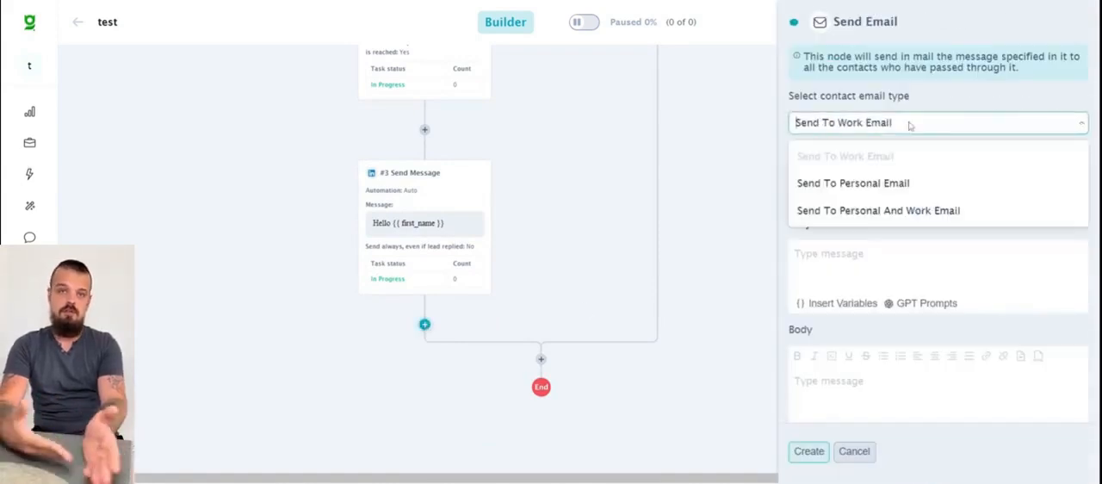
pyautogui.click(928, 246)
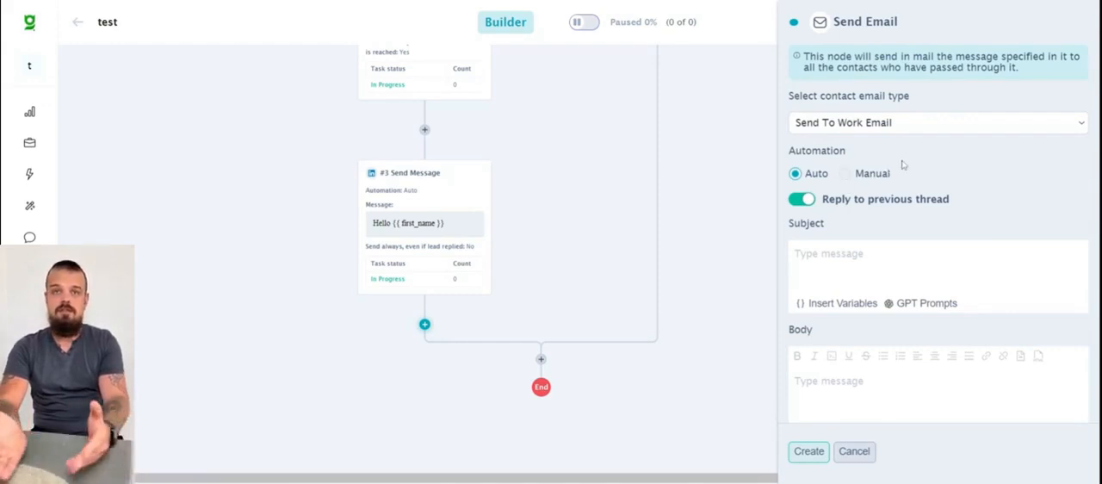
pyautogui.scroll(-1, 929, 169)
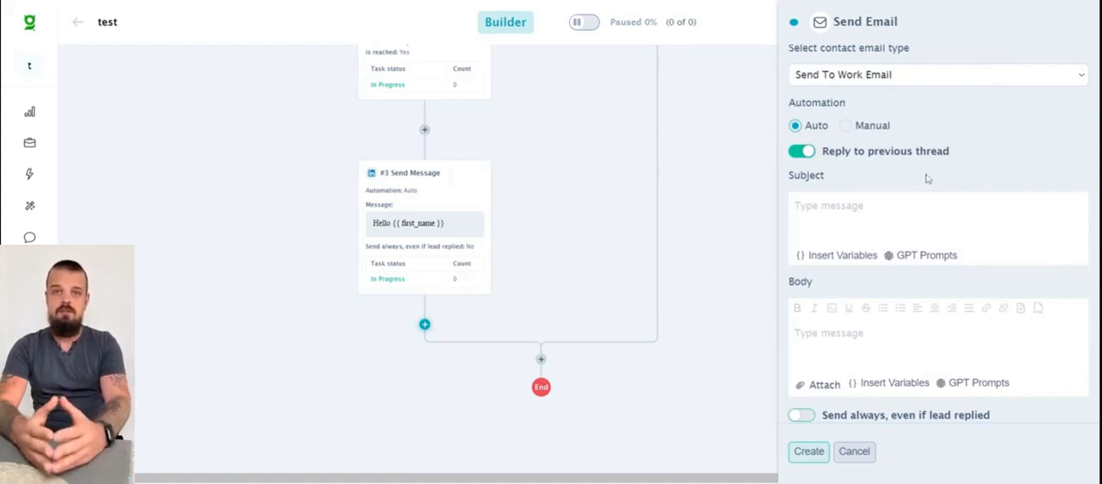
pyautogui.click(853, 451)
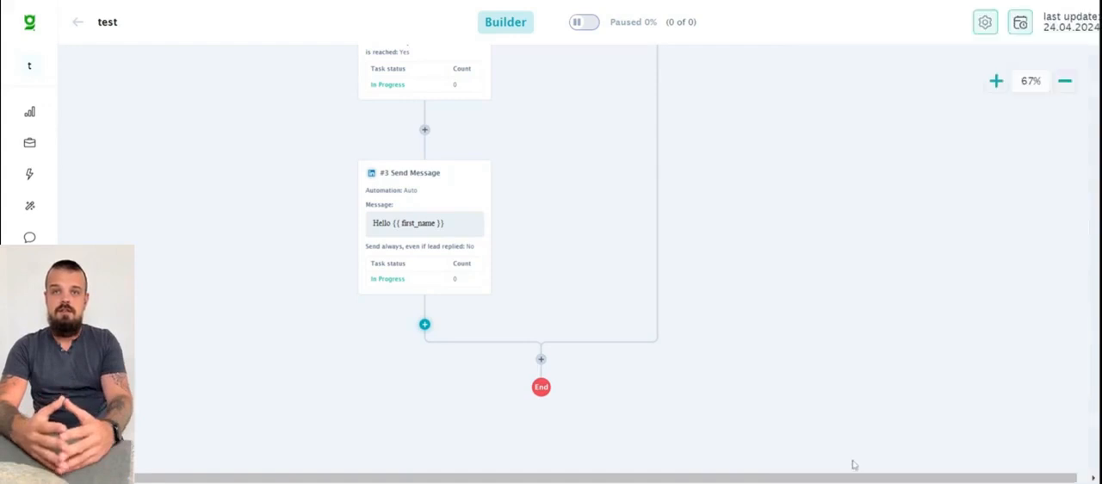
# - Add a Connection Request Accepted trigger with a 10-day time delay between the Send Connection Request and Send Message nodes
pyautogui.click(424, 323)
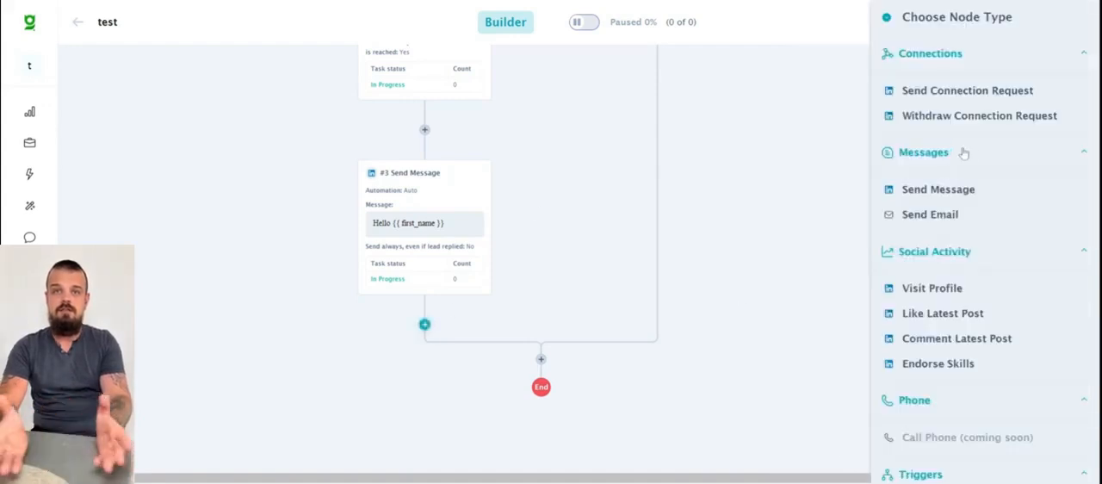
pyautogui.scroll(-2, 968, 155)
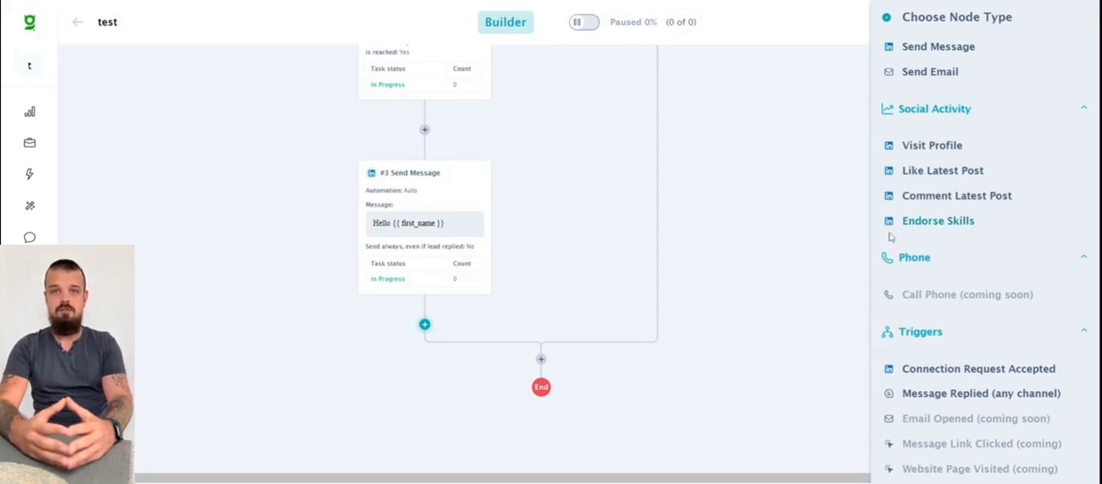
pyautogui.scroll(-3, 979, 241)
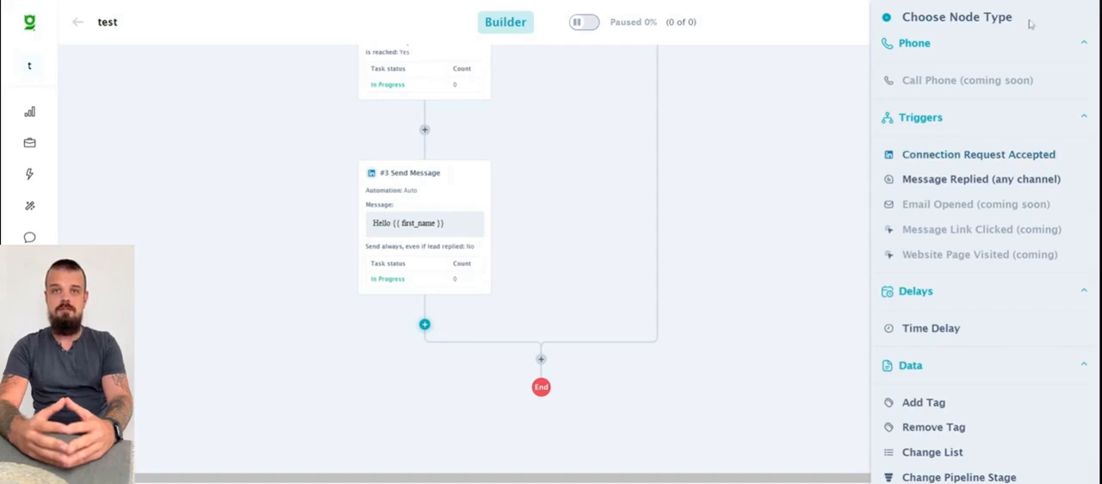
pyautogui.scroll(2, 603, 201)
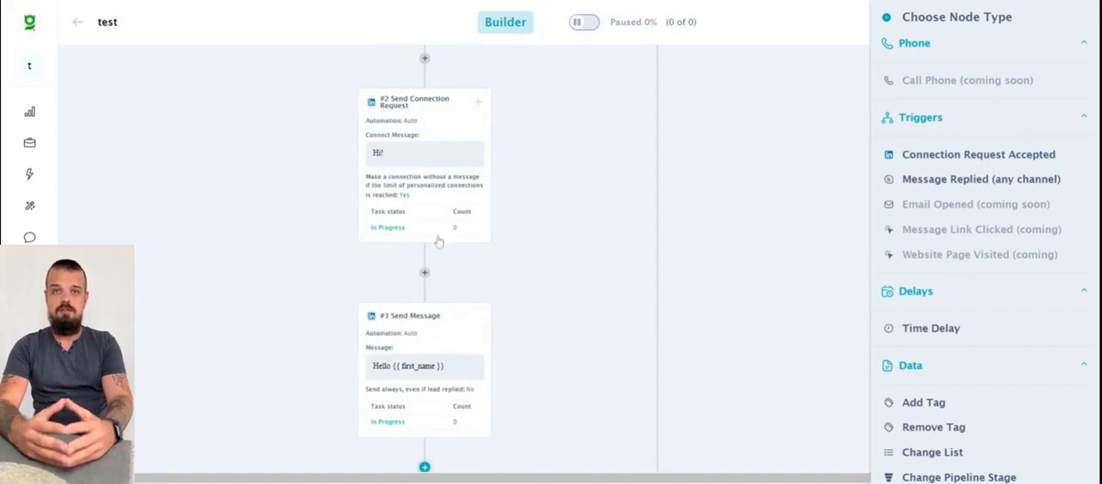
pyautogui.click(425, 272)
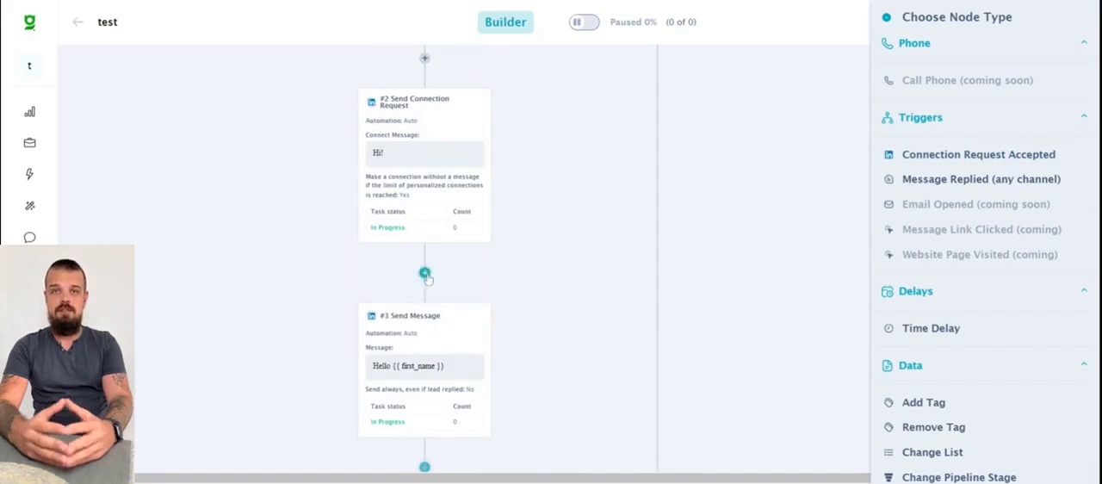
pyautogui.click(947, 157)
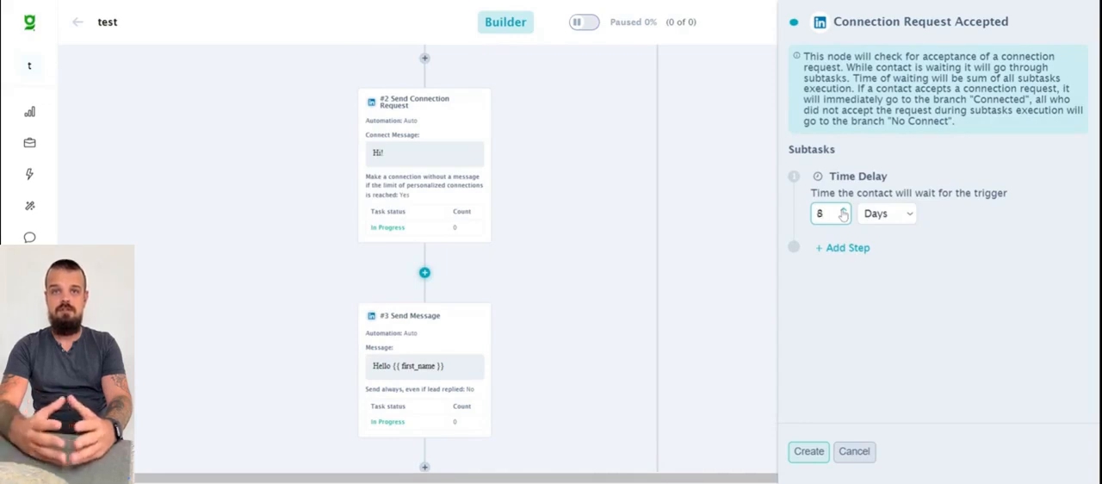
pyautogui.click(843, 209)
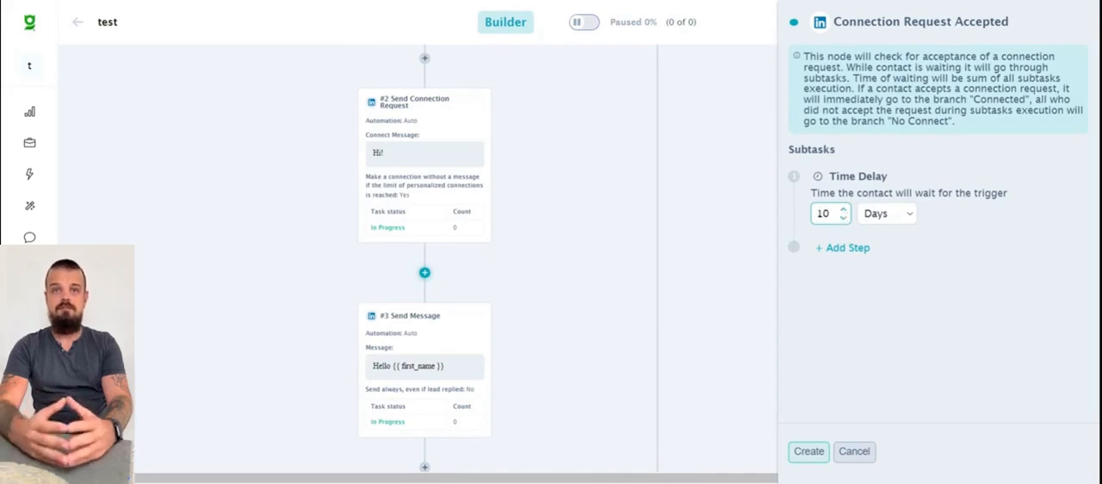
pyautogui.click(808, 451)
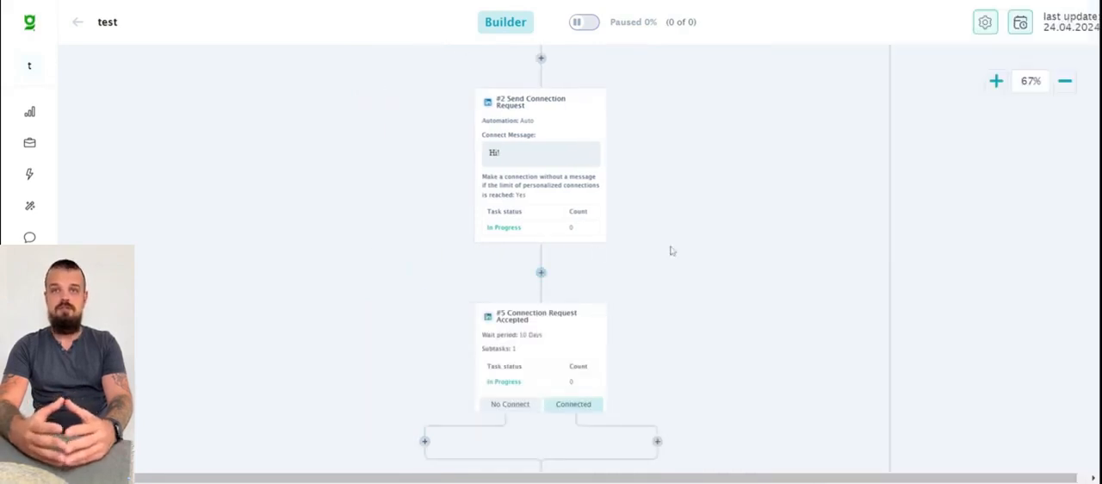
# - Delete the Send Message node below the Connection Request Accepted trigger
pyautogui.scroll(-2, 671, 250)
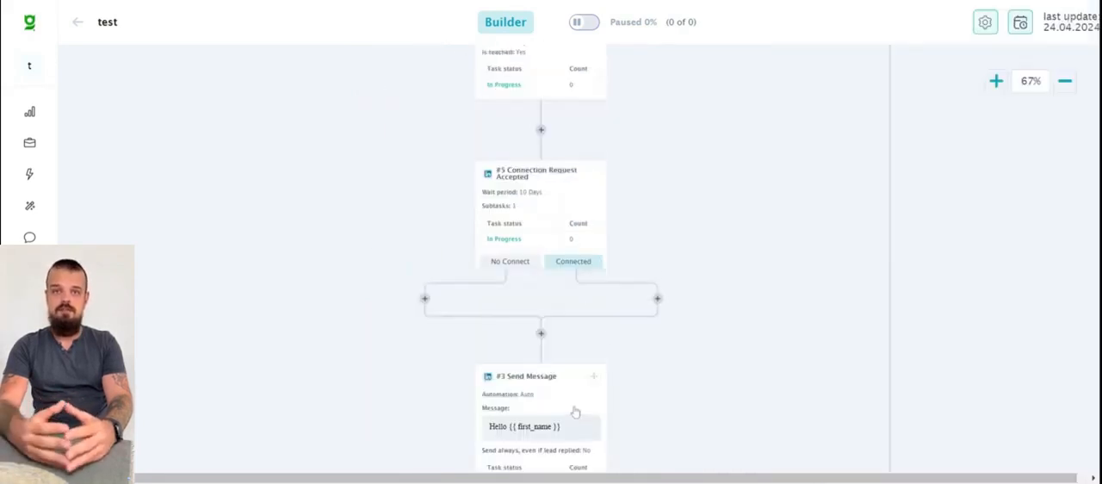
pyautogui.click(577, 399)
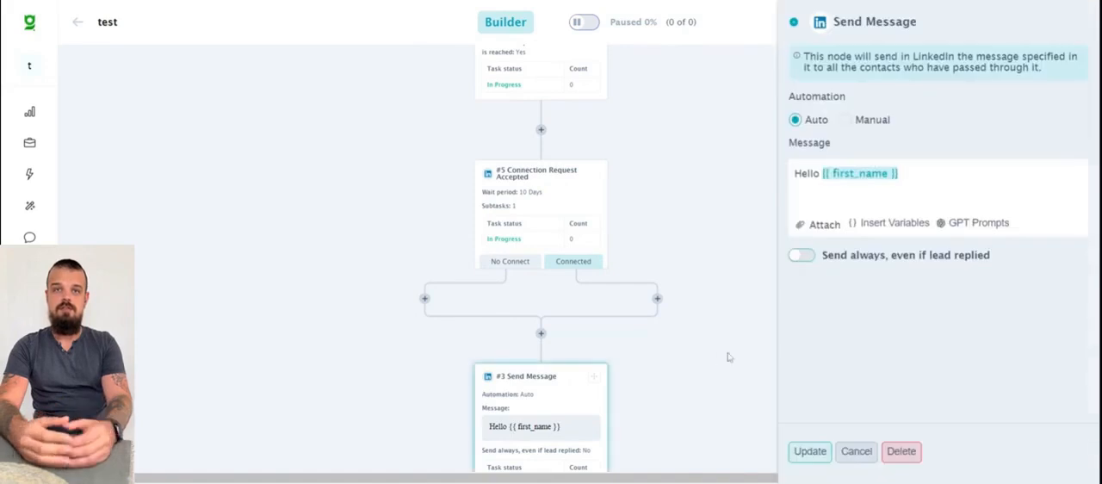
pyautogui.click(895, 451)
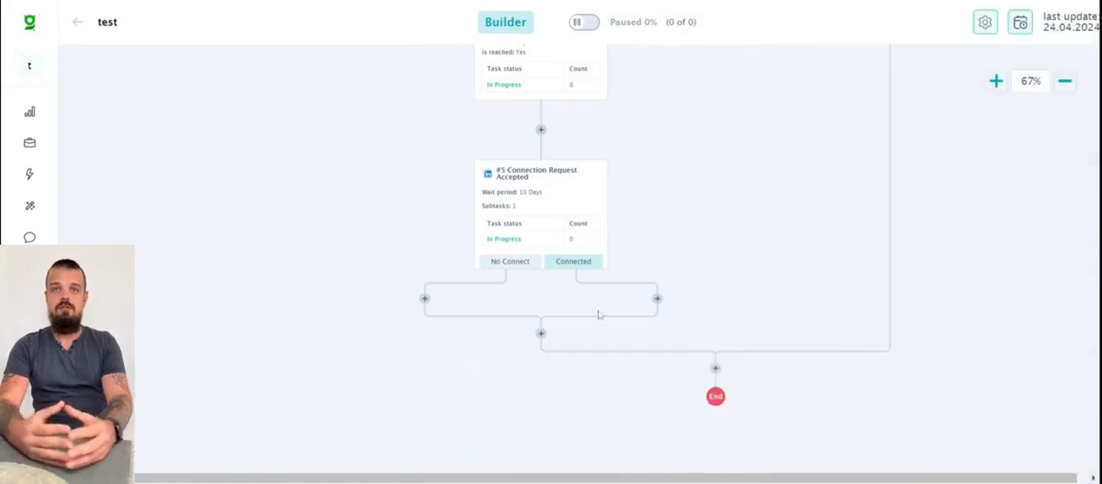
# - Start a Message Replied (any channel) trigger on the Connected branch and give it a Visit Profile subtask
pyautogui.click(657, 298)
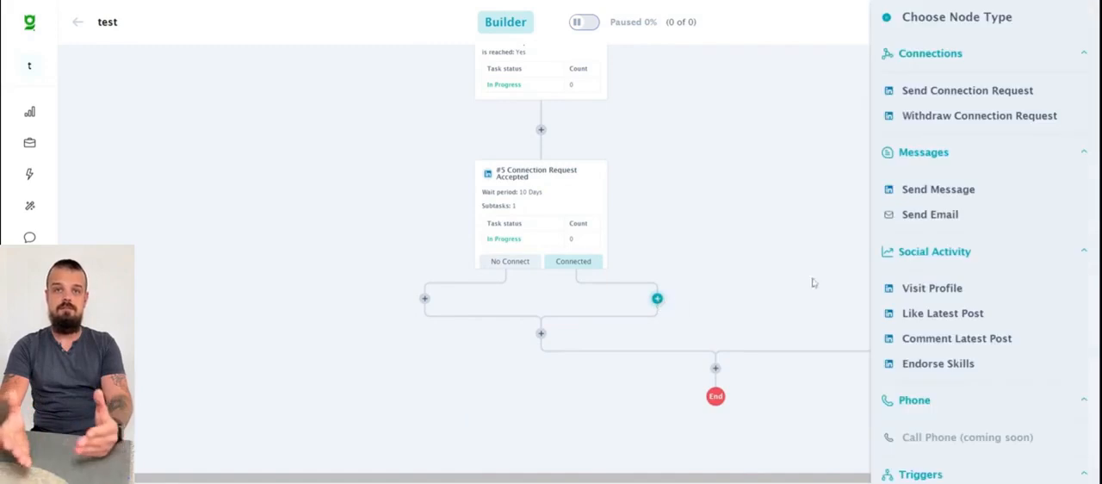
pyautogui.scroll(-4, 1001, 212)
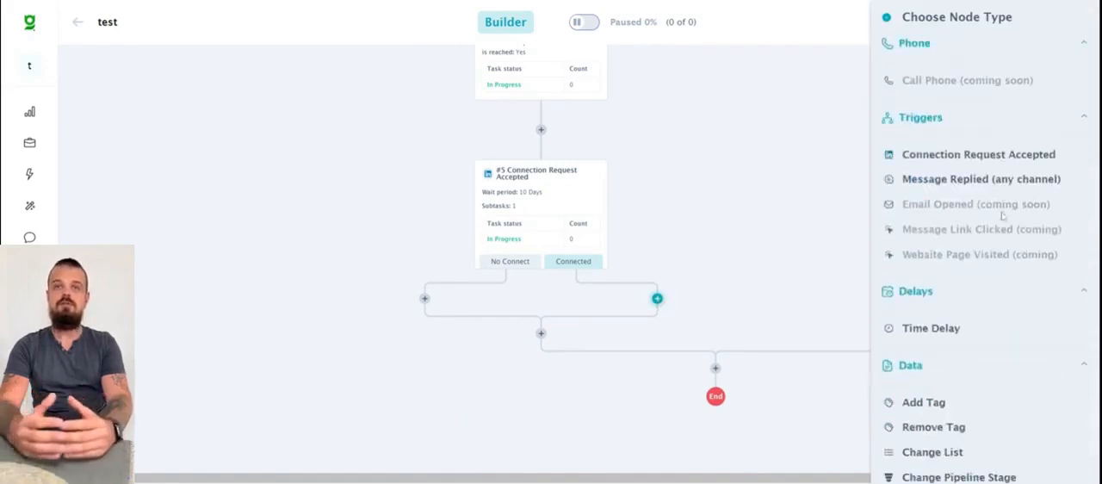
pyautogui.click(966, 179)
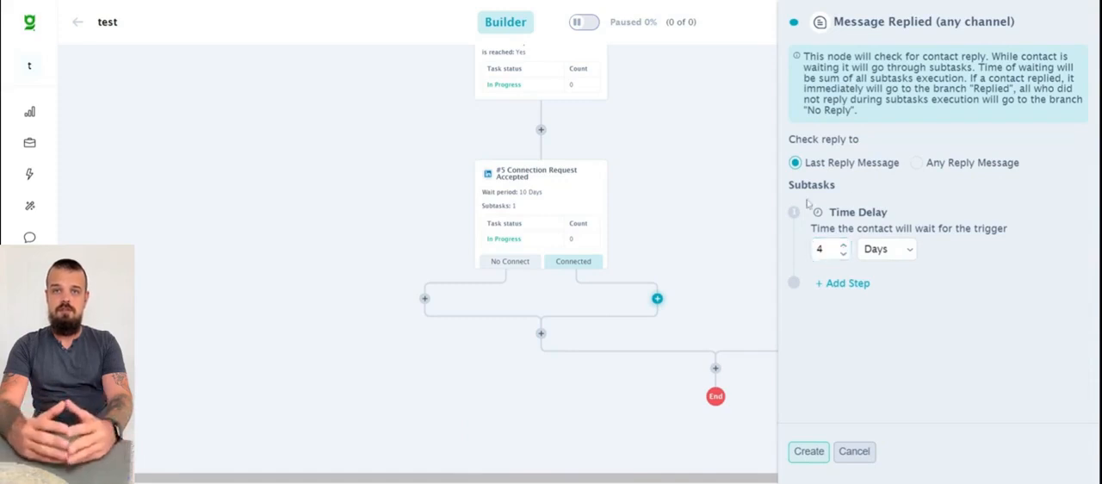
pyautogui.click(848, 283)
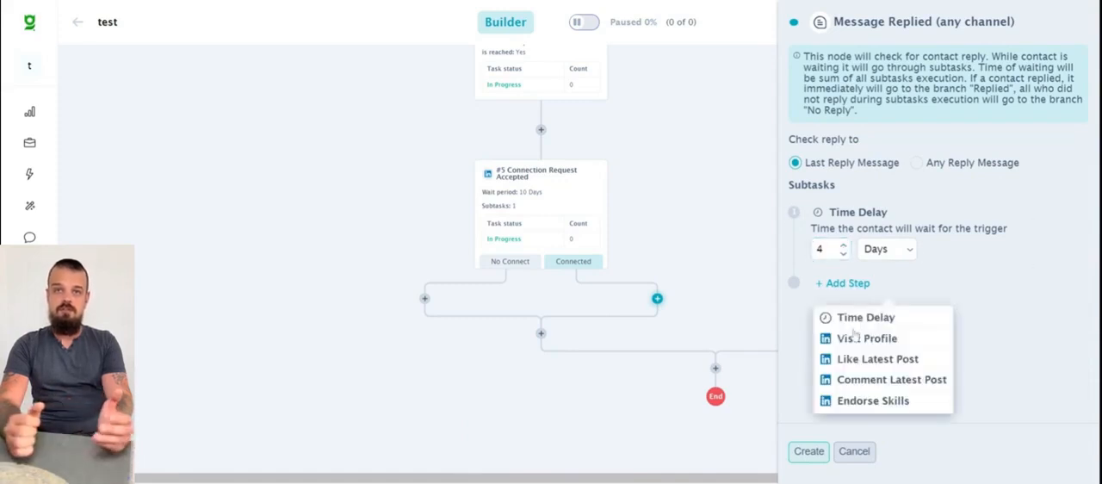
pyautogui.click(856, 337)
# - Add a 2-day Time Delay and an Endorse Skills subtask for 1 skill below the Visit Profile subtask
pyautogui.click(852, 320)
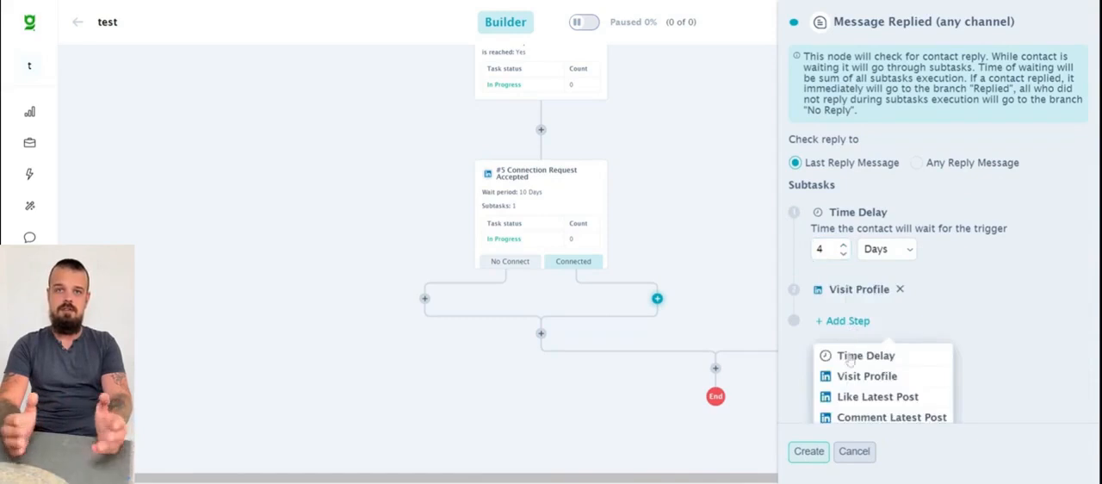
pyautogui.click(848, 353)
pyautogui.click(844, 360)
pyautogui.click(839, 398)
pyautogui.click(869, 414)
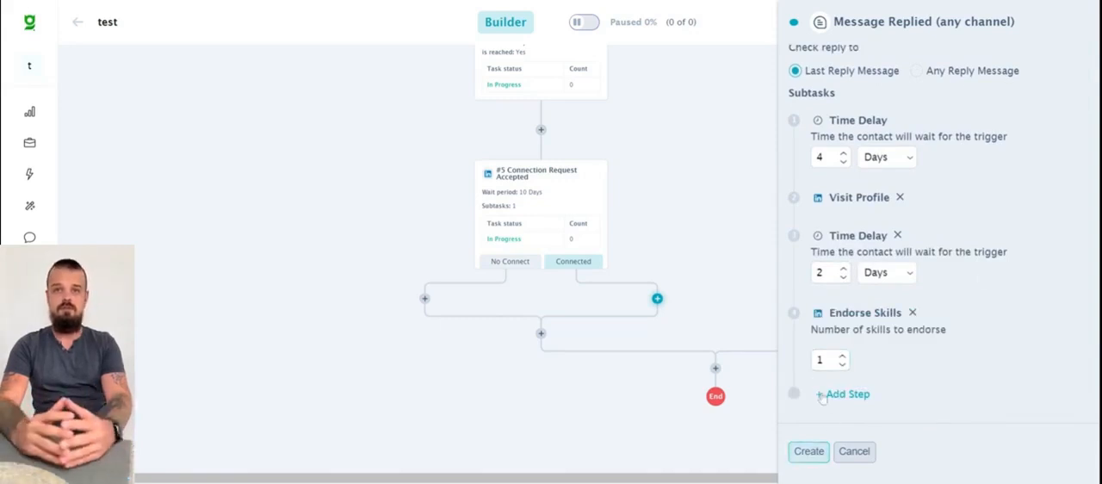
# - Discard the unsaved Message Replied trigger and delete the Connection Request Accepted node
pyautogui.click(629, 91)
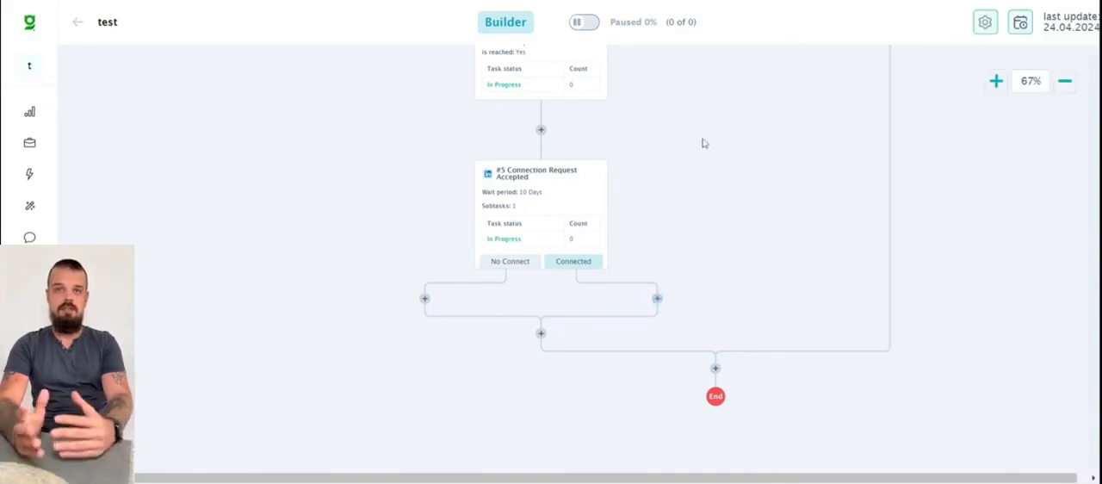
pyautogui.click(578, 194)
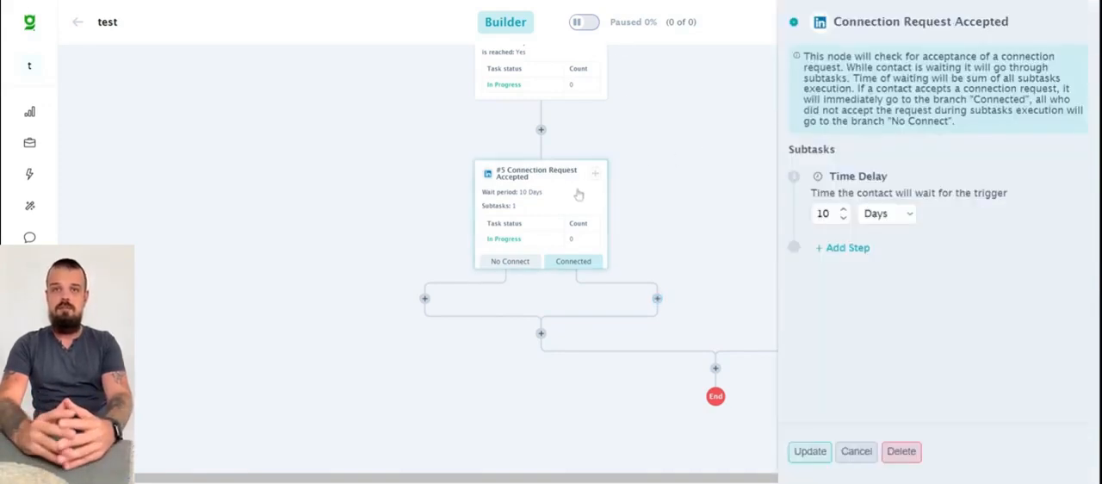
pyautogui.click(895, 451)
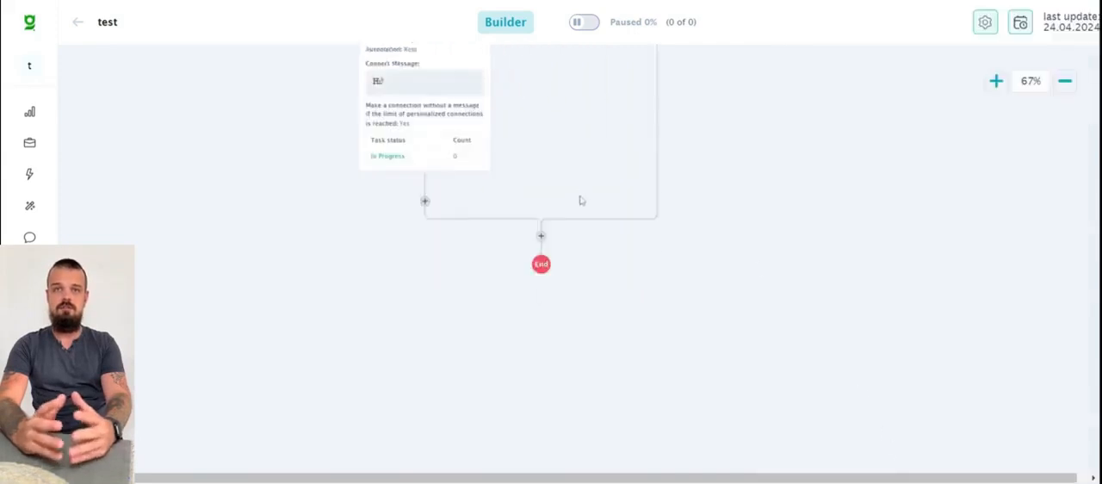
# - Delete the Send Connection Request node below the sender profile
pyautogui.scroll(2, 581, 201)
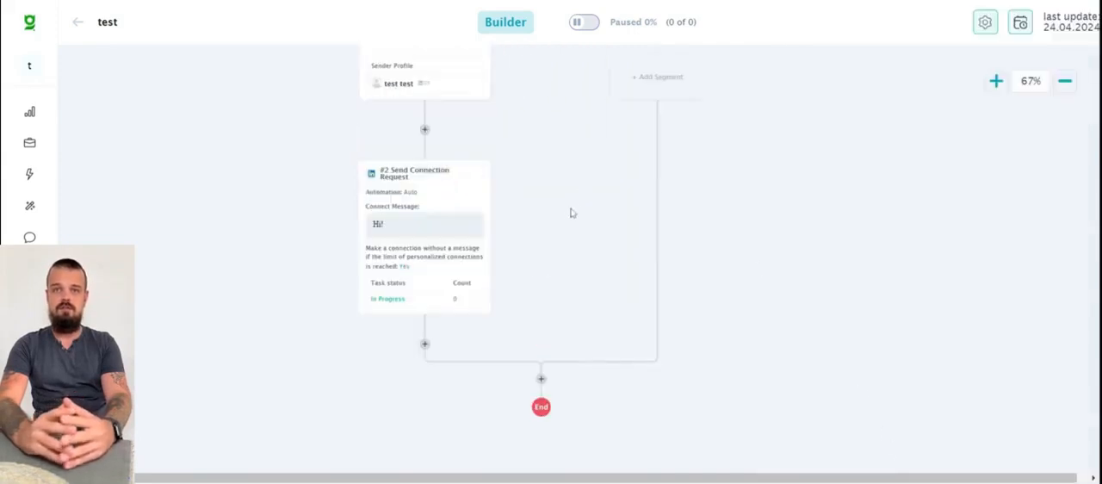
pyautogui.click(446, 205)
pyautogui.click(900, 453)
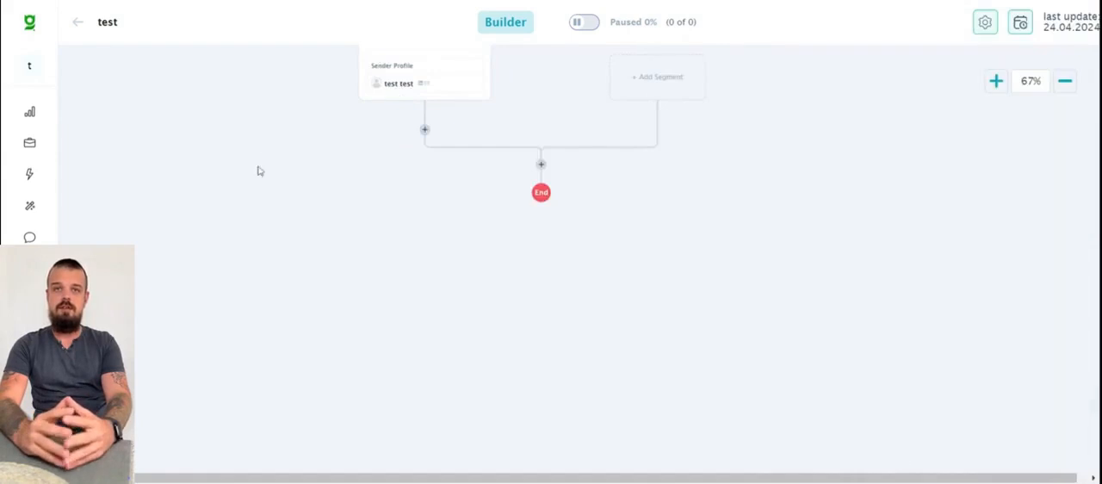
# - Add a Connection Request Accepted trigger with a 1-day time delay directly below the Sender Profiles block
pyautogui.scroll(2, 267, 181)
pyautogui.click(425, 272)
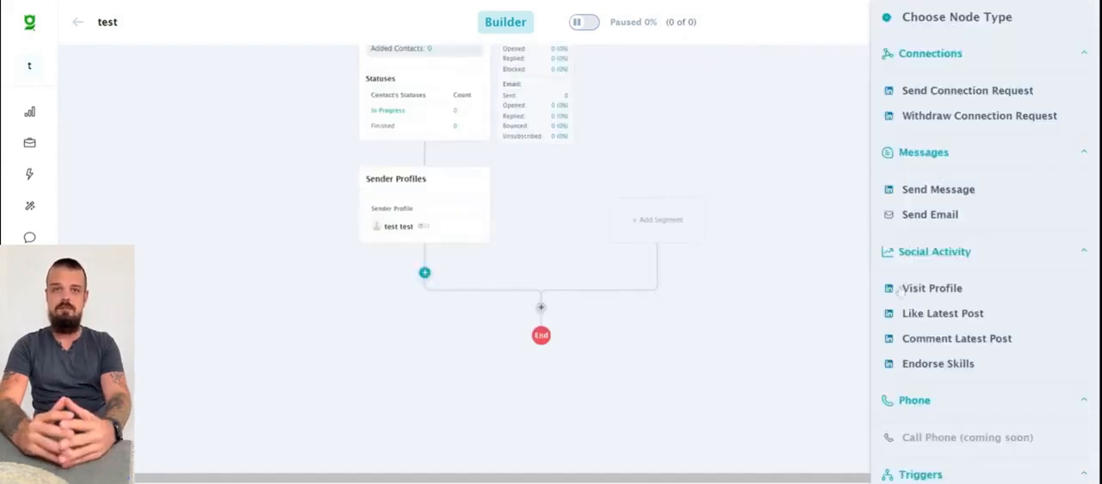
pyautogui.scroll(-3, 898, 291)
pyautogui.click(942, 297)
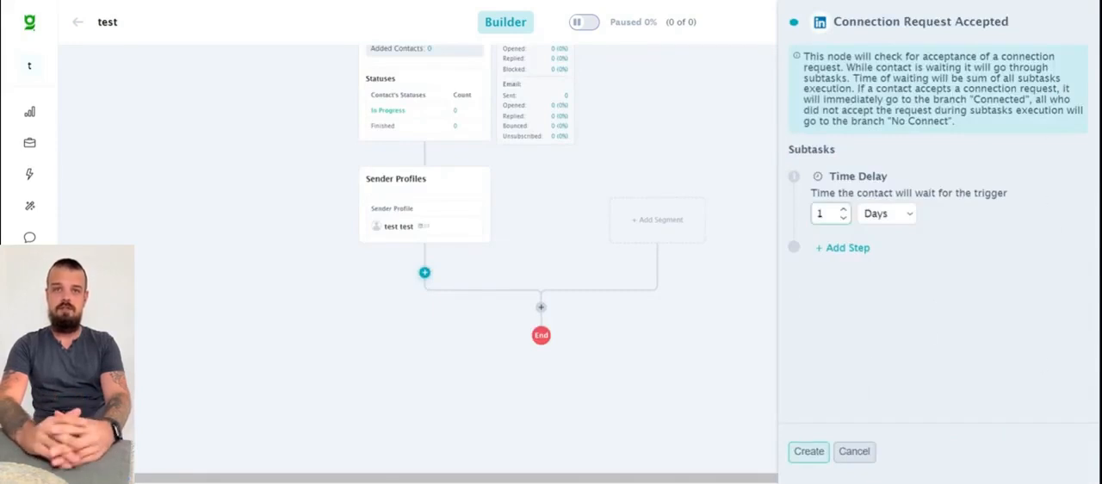
pyautogui.click(808, 451)
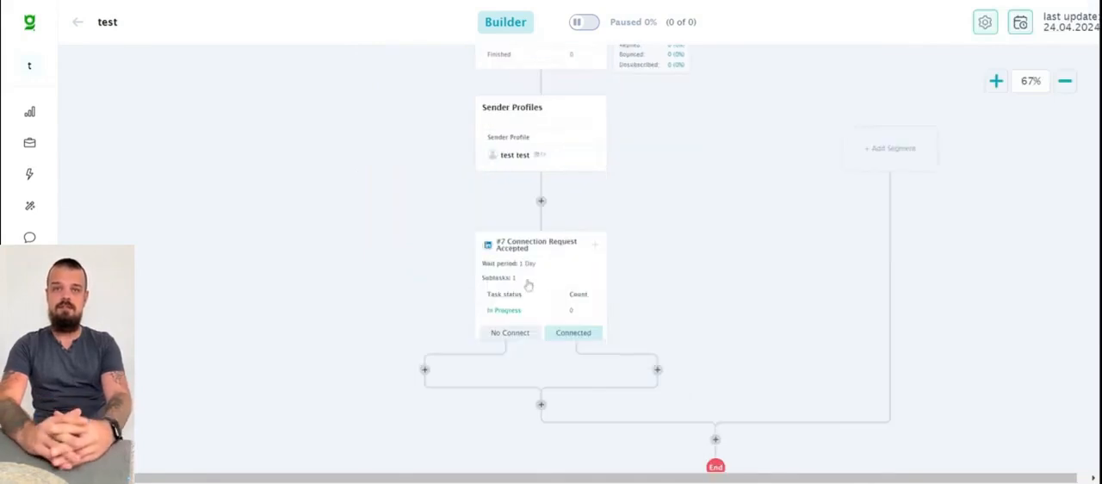
# - Add a Time Delay node of 3 days on the Connected branch of the Connection Request Accepted trigger
pyautogui.click(656, 370)
pyautogui.scroll(-4, 950, 272)
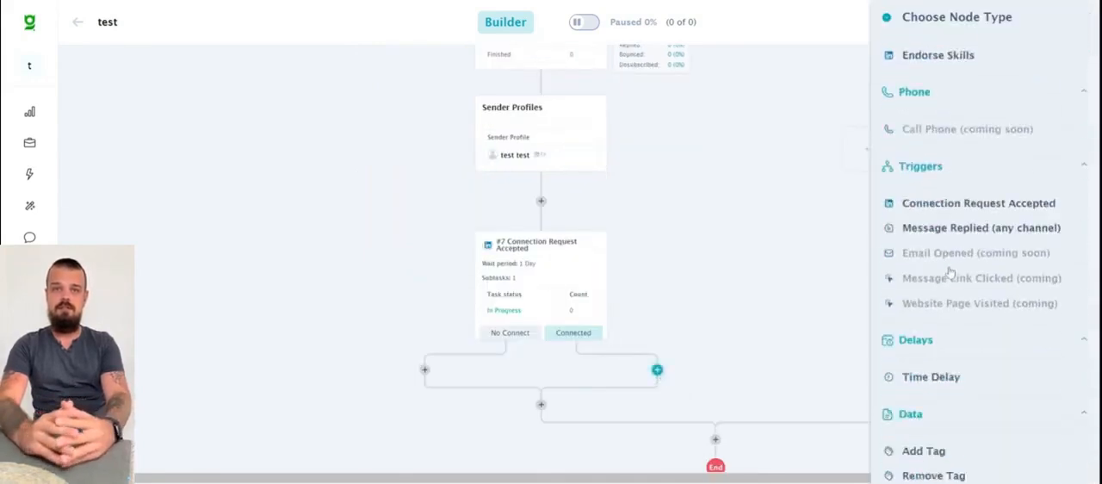
pyautogui.scroll(-1, 950, 272)
pyautogui.click(938, 329)
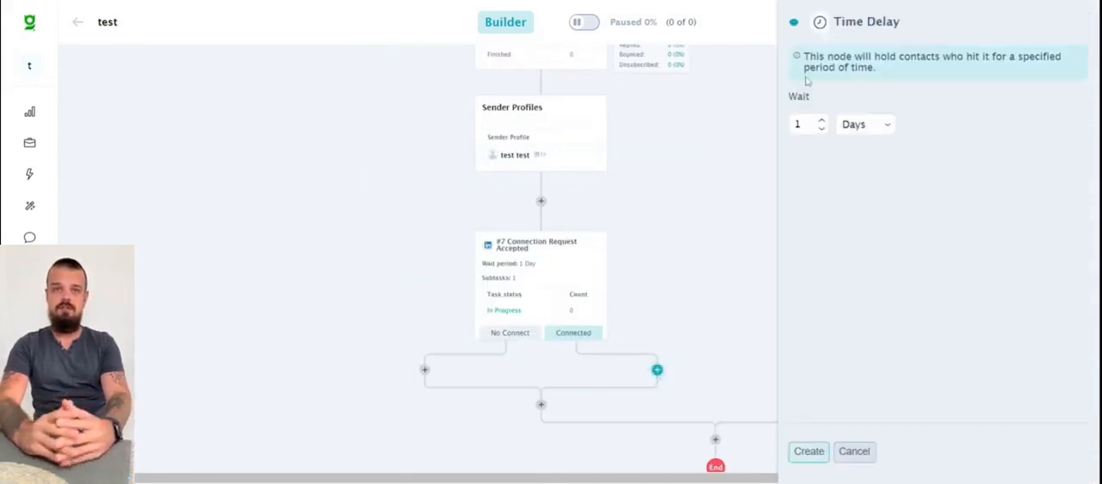
pyautogui.doubleClick(821, 121)
pyautogui.click(809, 451)
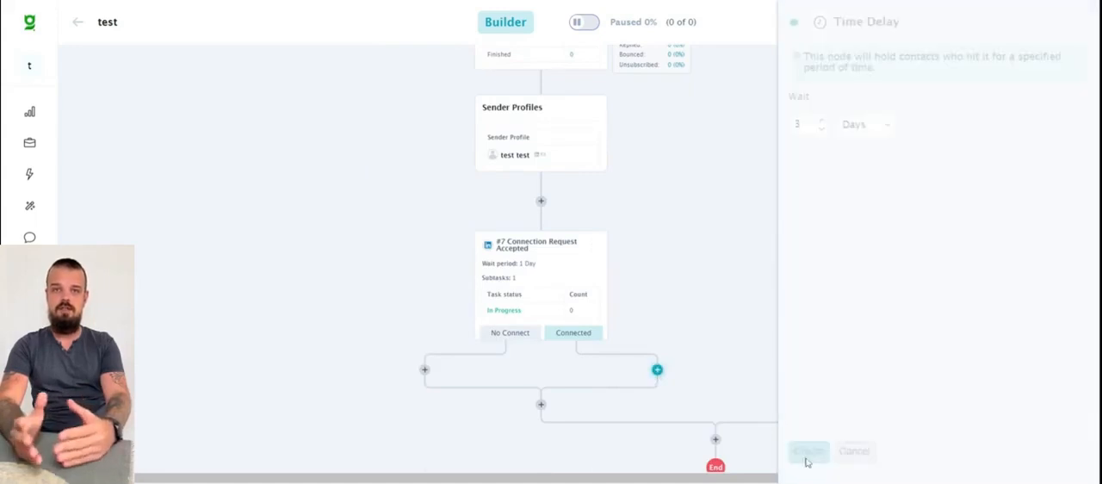
# - Delete the 3-day Time Delay node from the Connected branch
pyautogui.scroll(-3, 748, 288)
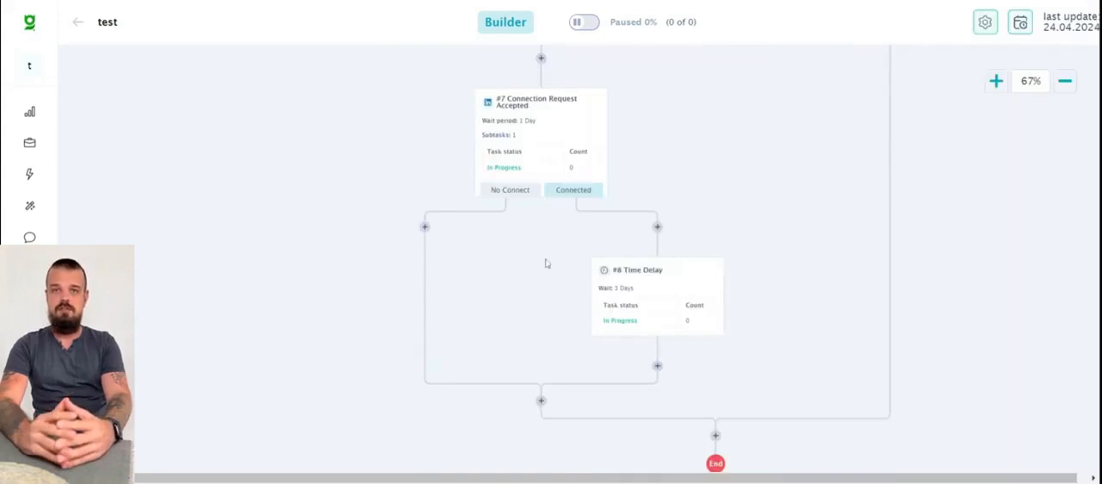
pyautogui.click(663, 282)
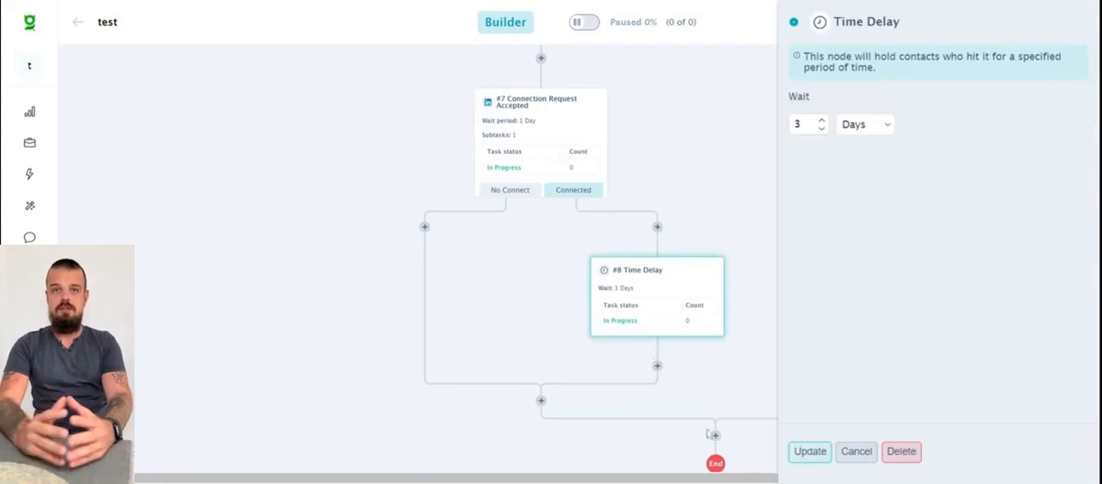
pyautogui.click(901, 451)
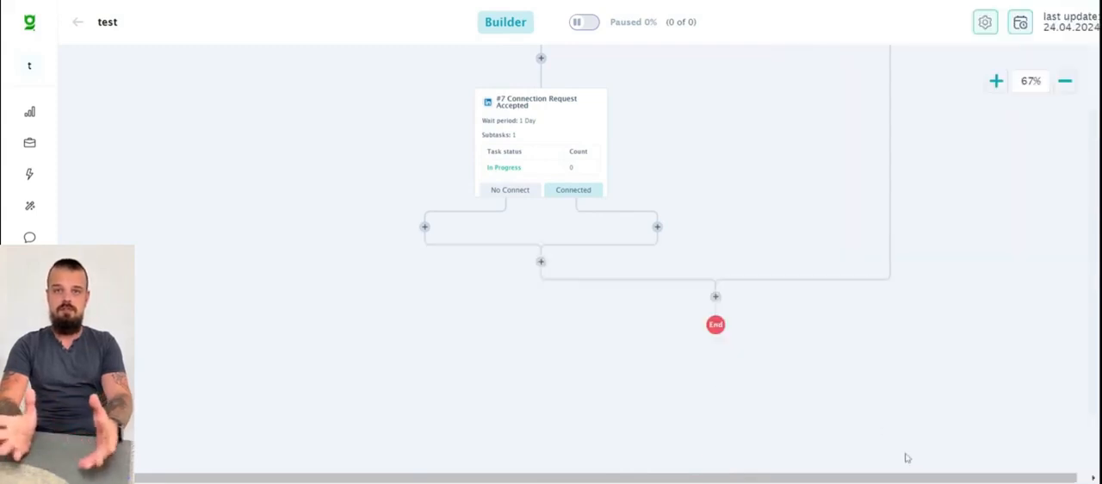
# - Set the Connection Request Accepted trigger's time delay to 4 days and add a Visit Profile subtask to it
pyautogui.click(569, 131)
pyautogui.doubleClick(843, 212)
pyautogui.click(835, 247)
pyautogui.click(852, 305)
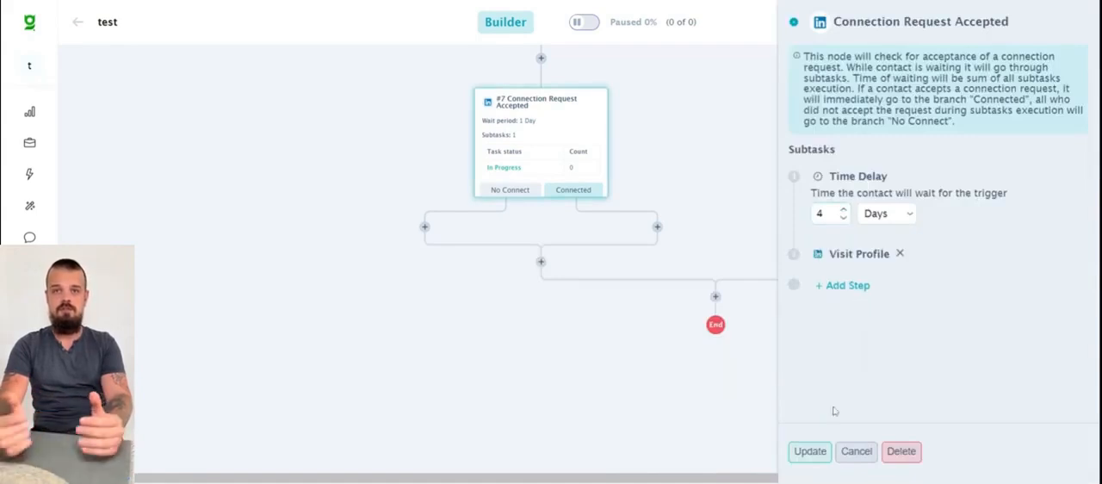
pyautogui.click(809, 450)
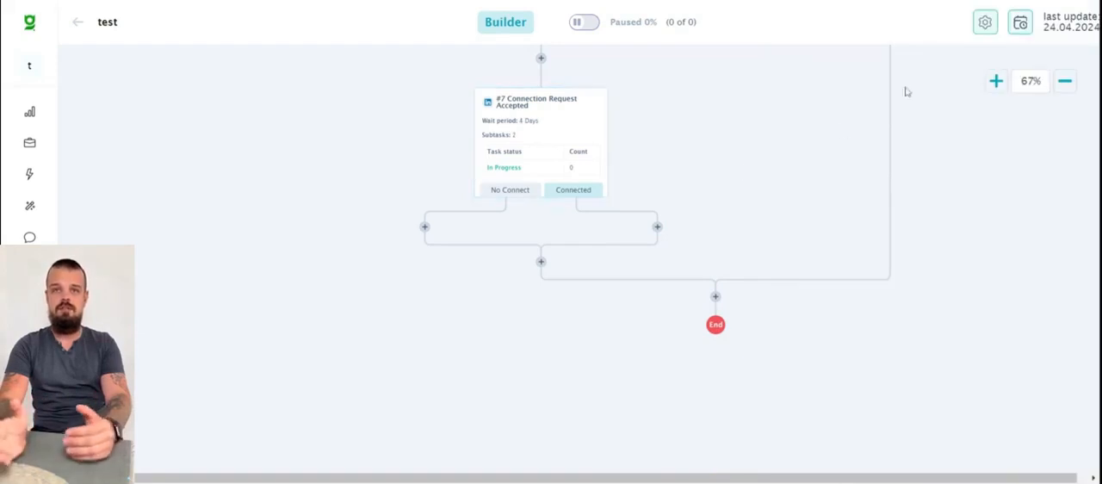
# - Start a Condition Rules node on the Connected branch and open the filter of Rule #1 for editing
pyautogui.click(657, 226)
pyautogui.scroll(-5, 1043, 213)
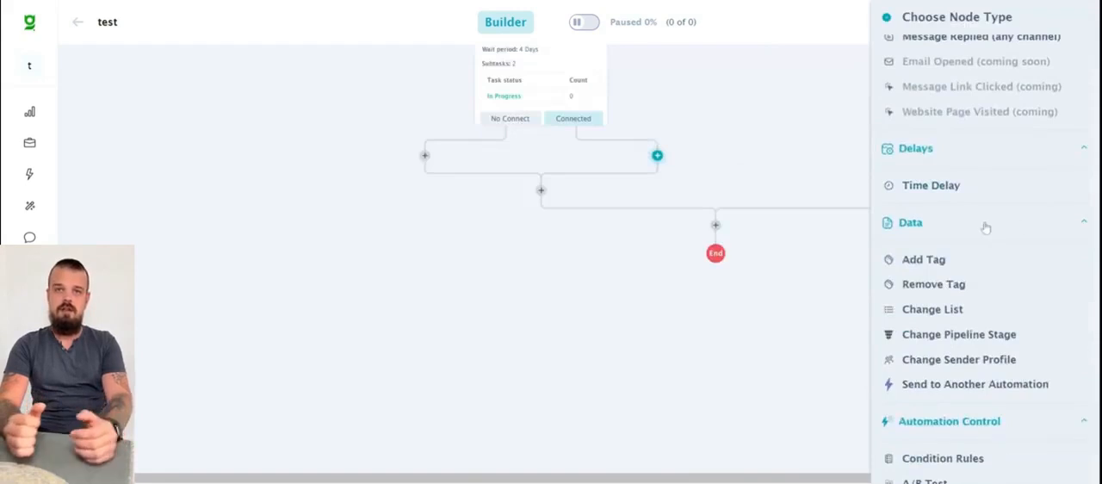
pyautogui.scroll(-1, 984, 225)
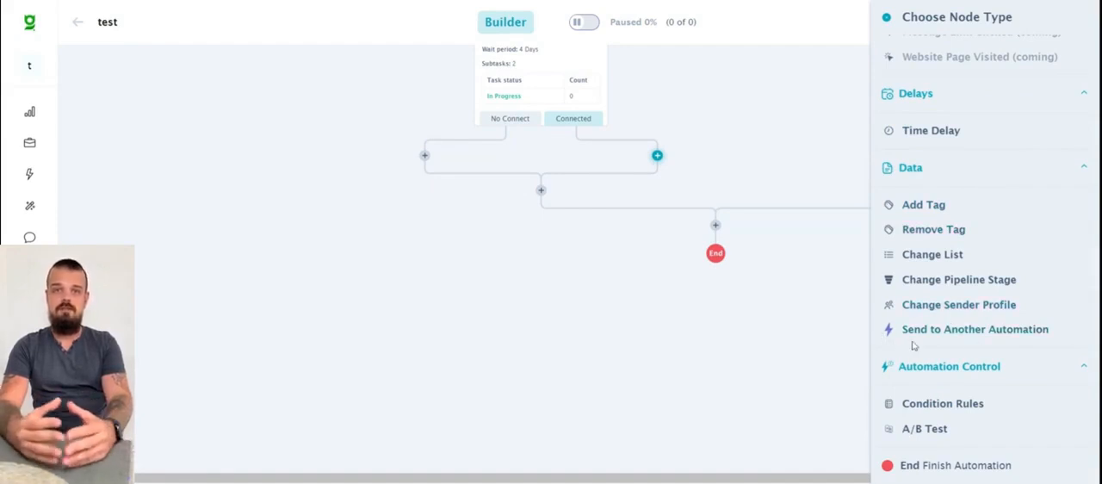
pyautogui.click(912, 407)
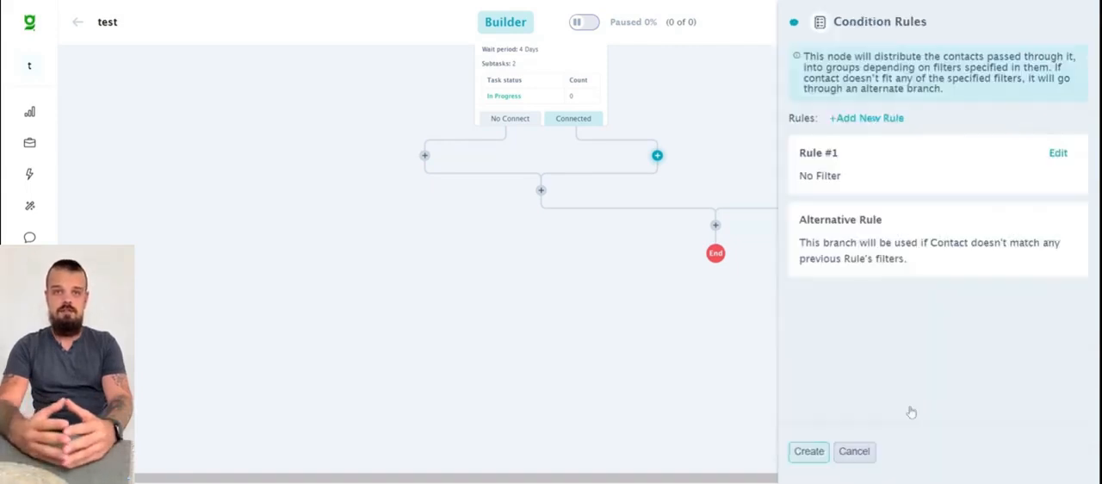
pyautogui.click(1057, 152)
# - Filter Rule #1 by the automation "test" and discard the Condition Rules node without creating it
pyautogui.scroll(-3, 137, 185)
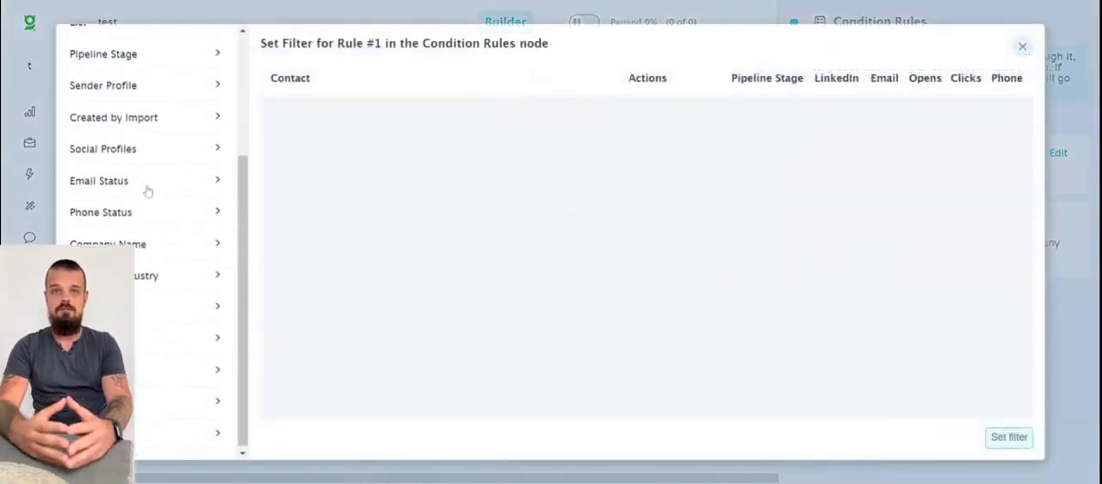
pyautogui.click(121, 367)
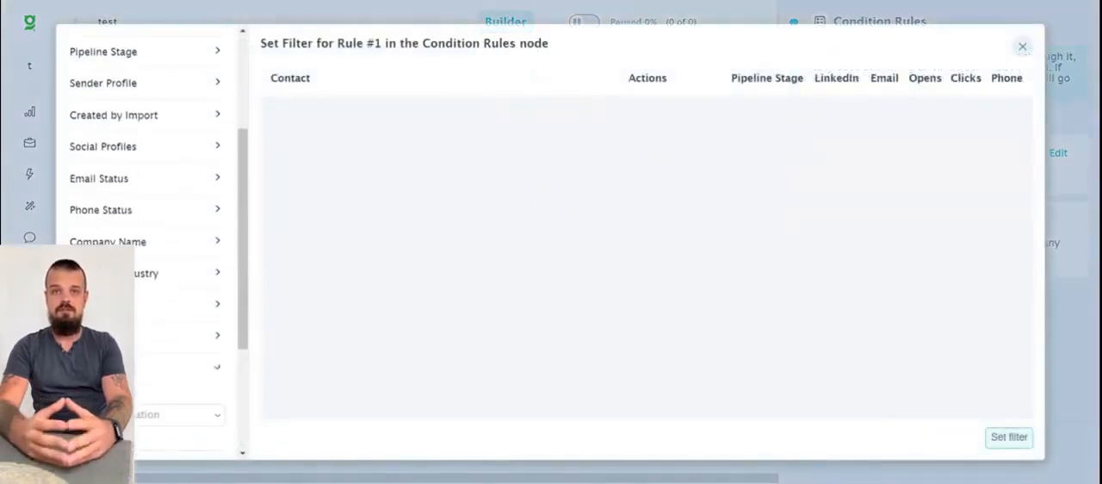
pyautogui.click(136, 415)
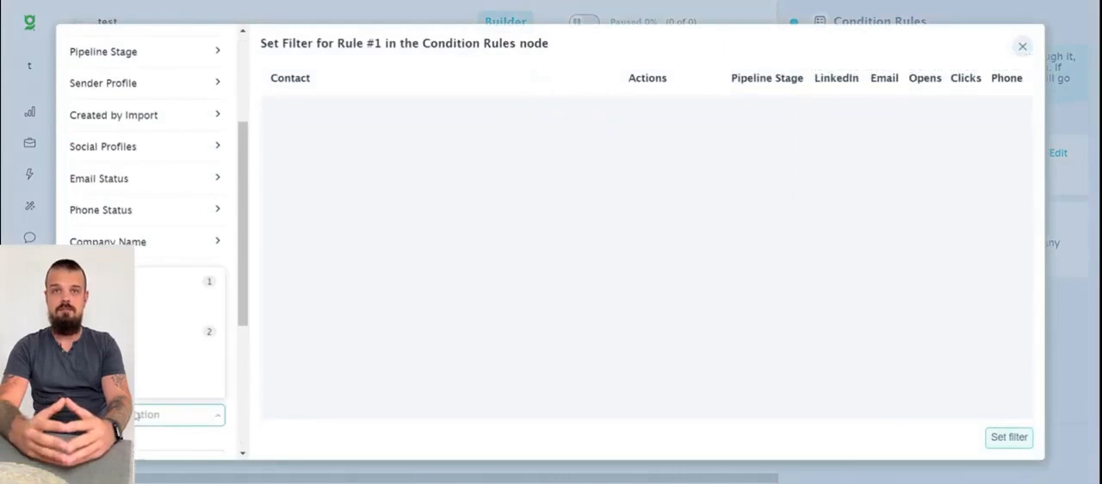
pyautogui.click(148, 358)
pyautogui.scroll(-3, 179, 355)
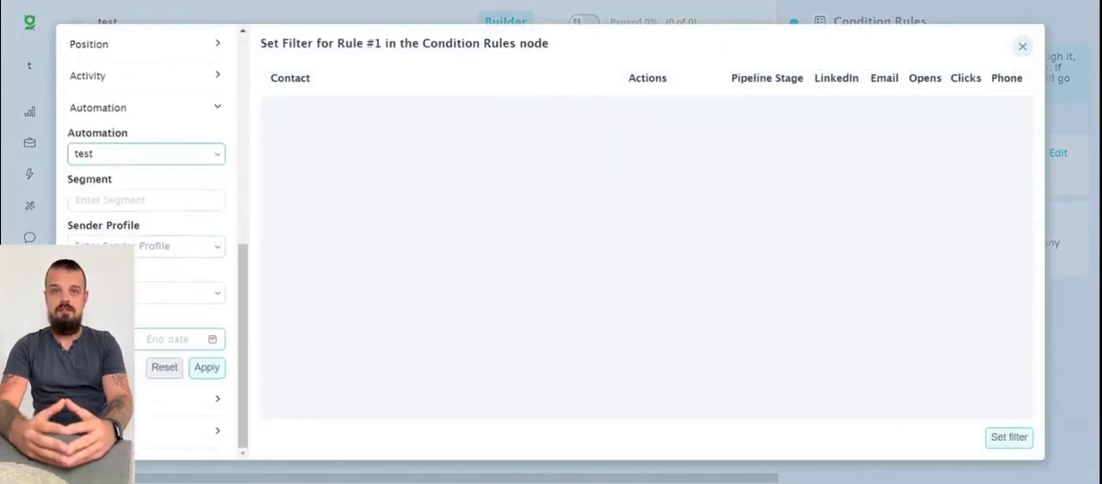
pyautogui.click(206, 367)
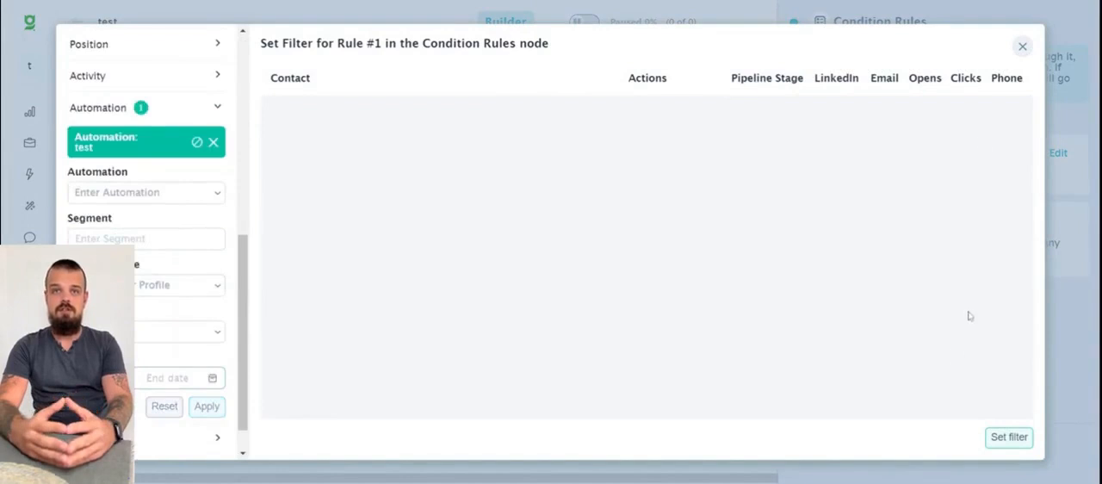
pyautogui.click(1009, 437)
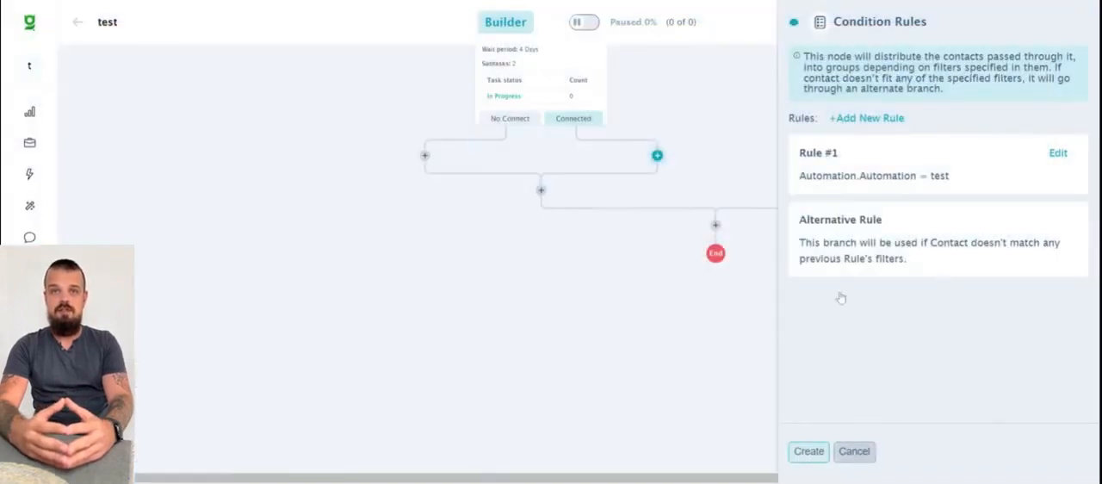
pyautogui.click(633, 92)
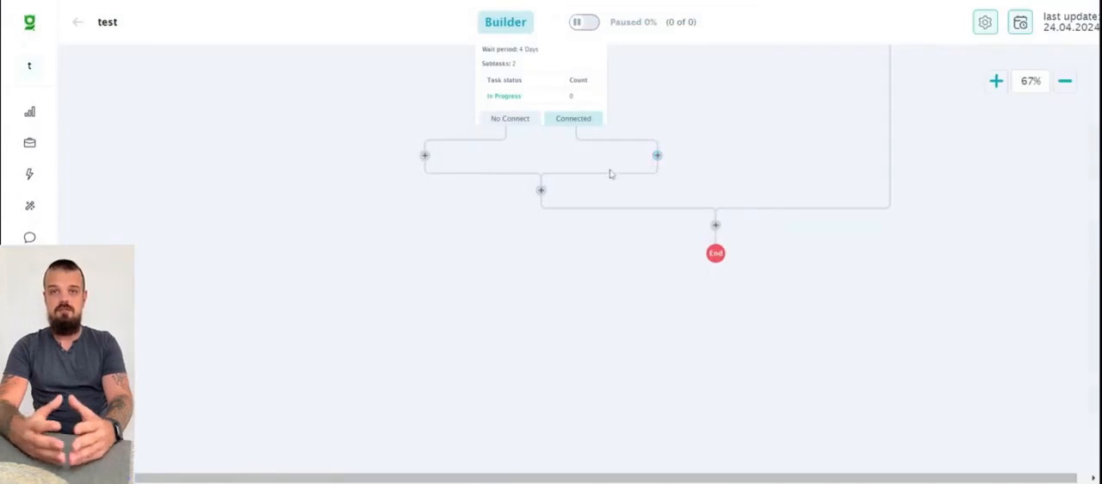
# - Start an A/B Test node on the Connected branch and add variations C and D to it
pyautogui.scroll(1, 634, 204)
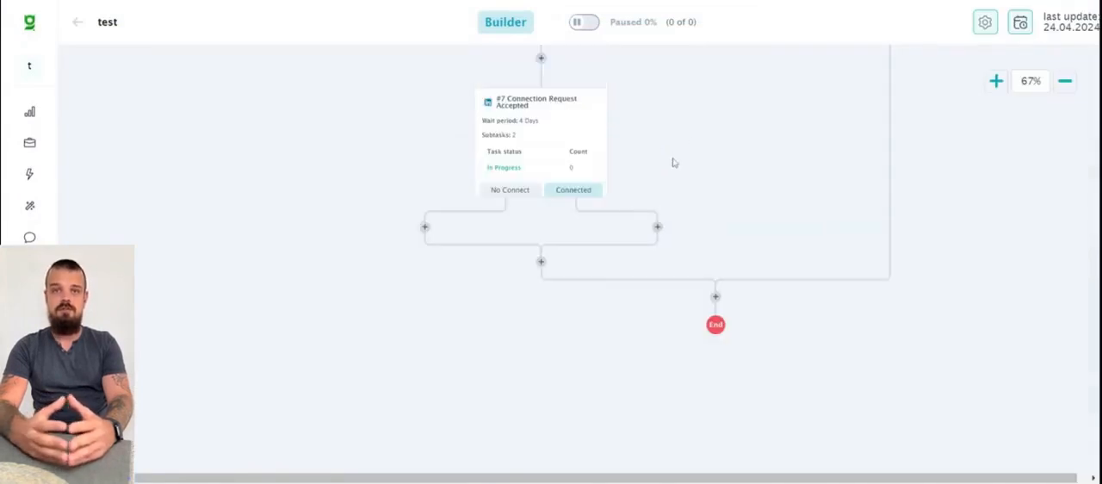
pyautogui.click(657, 228)
pyautogui.scroll(-6, 967, 256)
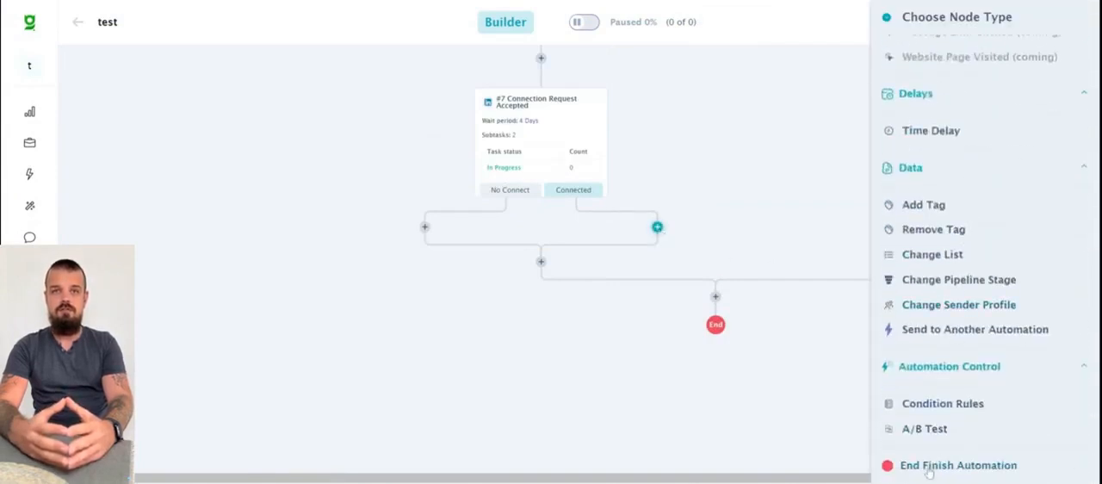
pyautogui.click(936, 430)
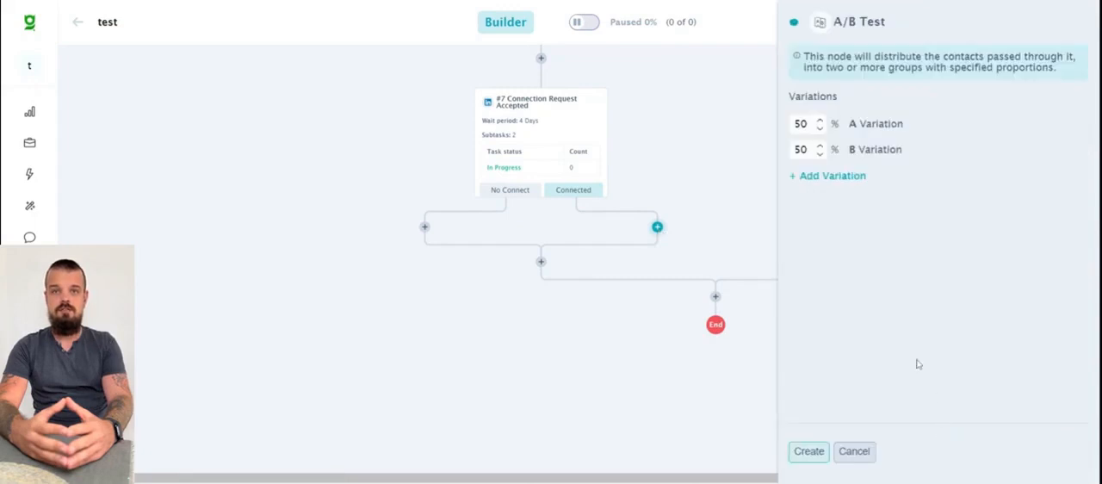
pyautogui.click(831, 176)
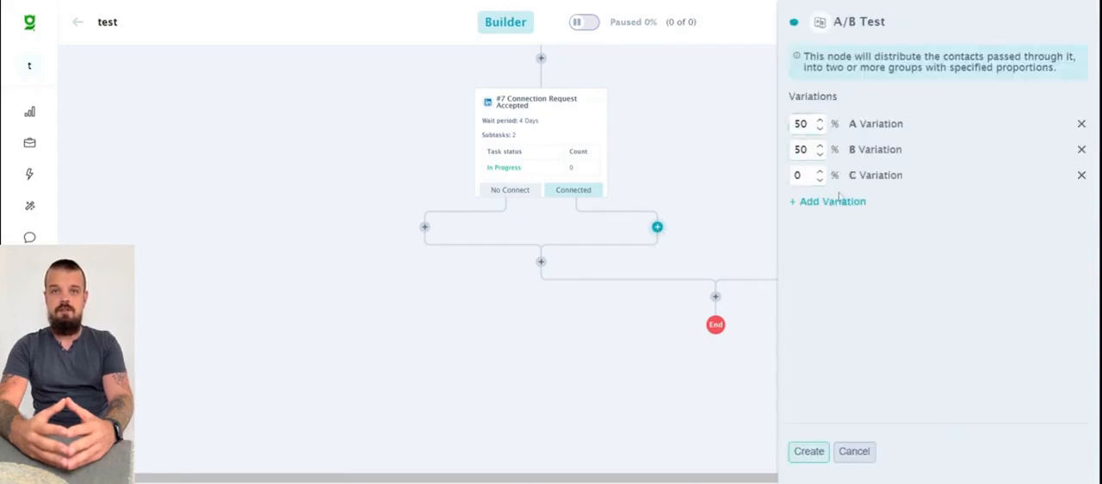
pyautogui.click(836, 203)
# - Set the shares of variations A and B in the A/B test to 20% each
pyautogui.click(807, 124)
pyautogui.press('BackSpace')
pyautogui.write('2')
pyautogui.press('Tab')
pyautogui.press('BackSpace')
pyautogui.write('2')
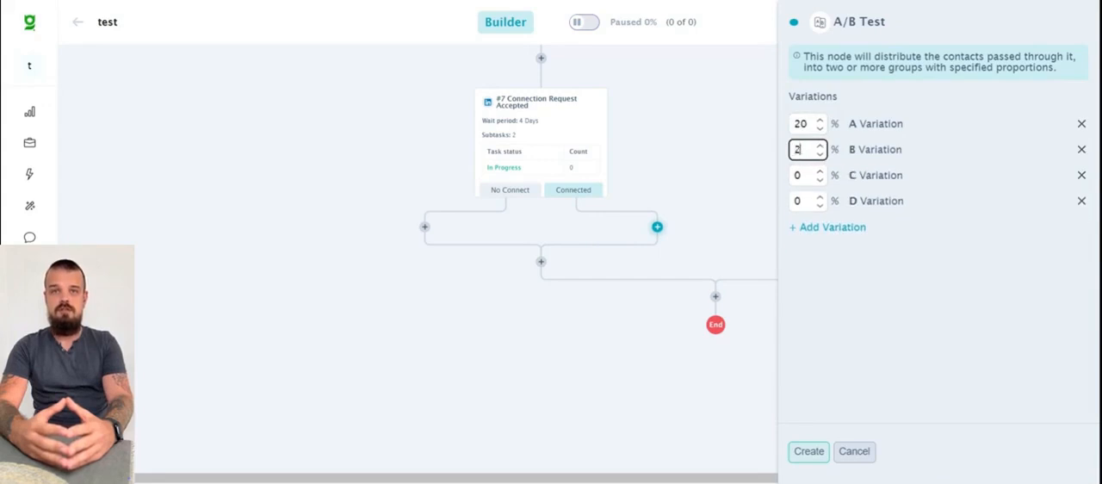
pyautogui.write('0')
pyautogui.press('Tab')
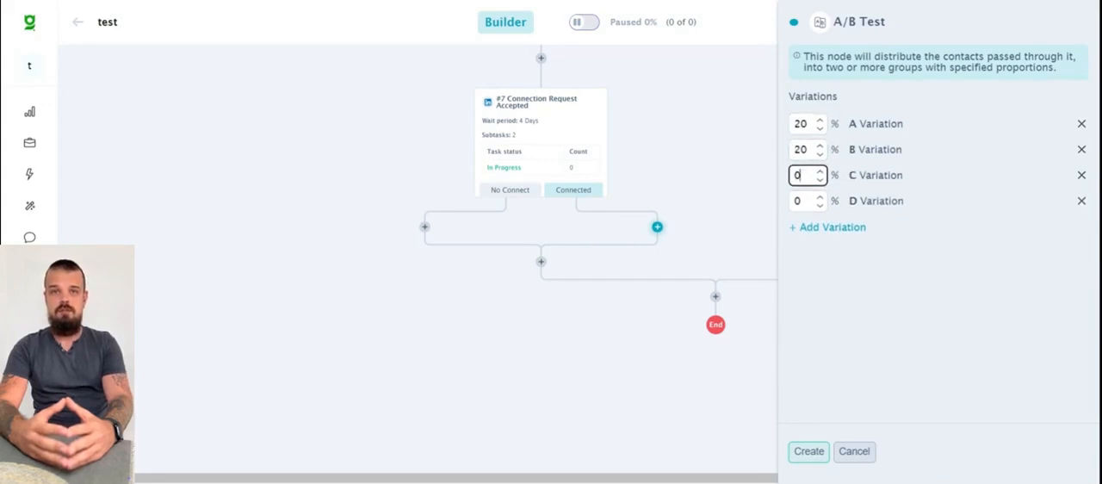